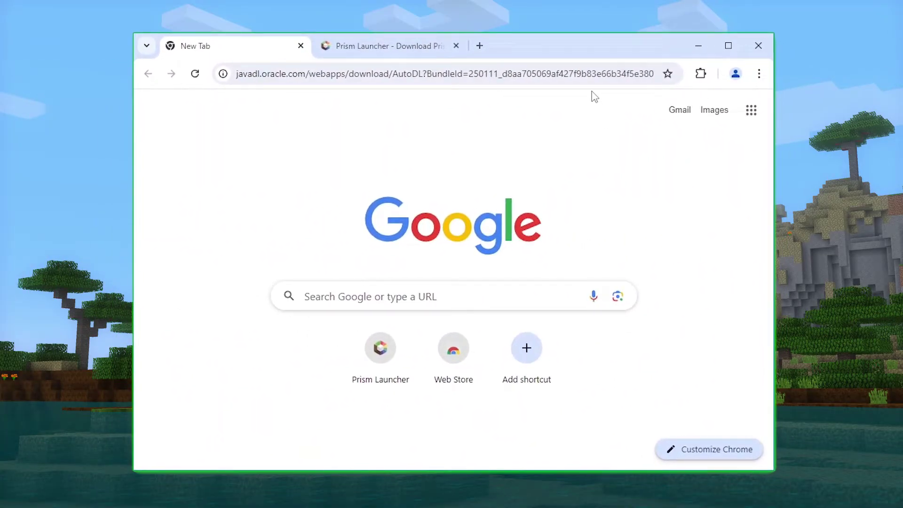
# Step: Download the Java setup from the javadl.oracle.com link and install Java, closing the setup when complete
pyautogui.press('Return')
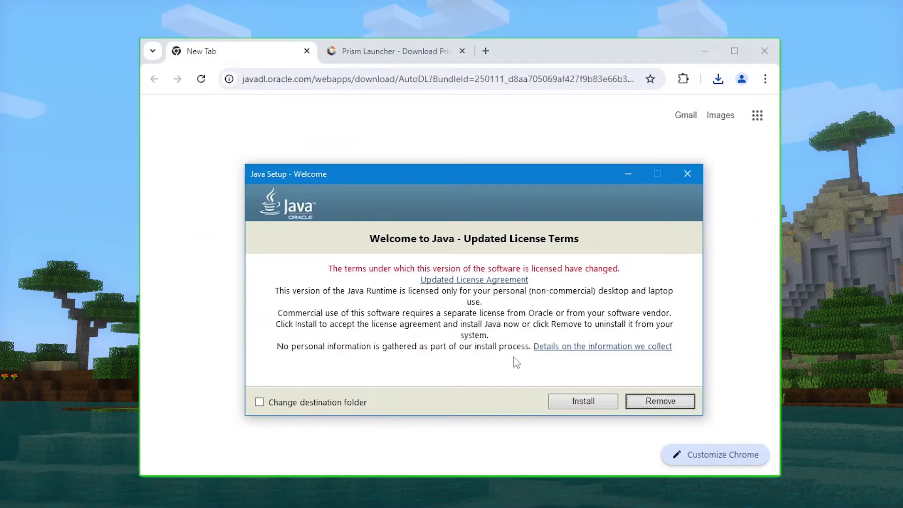
pyautogui.click(584, 404)
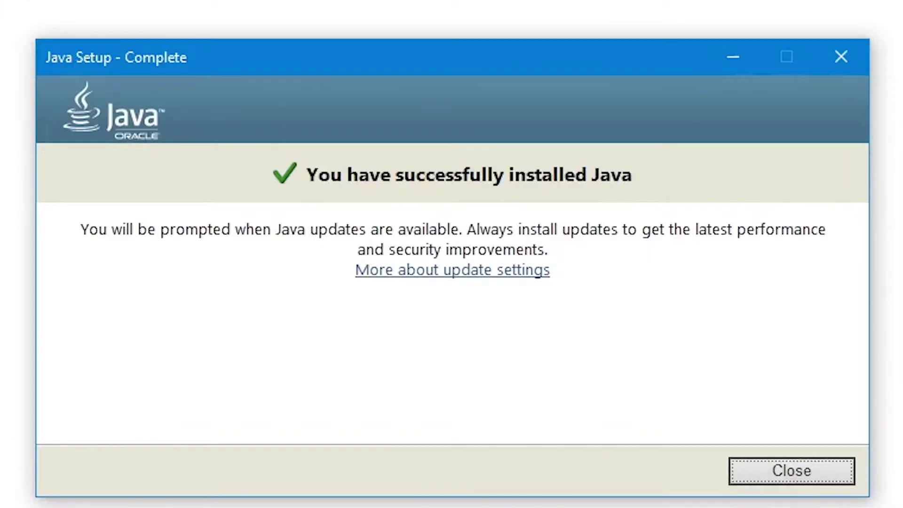
pyautogui.click(776, 472)
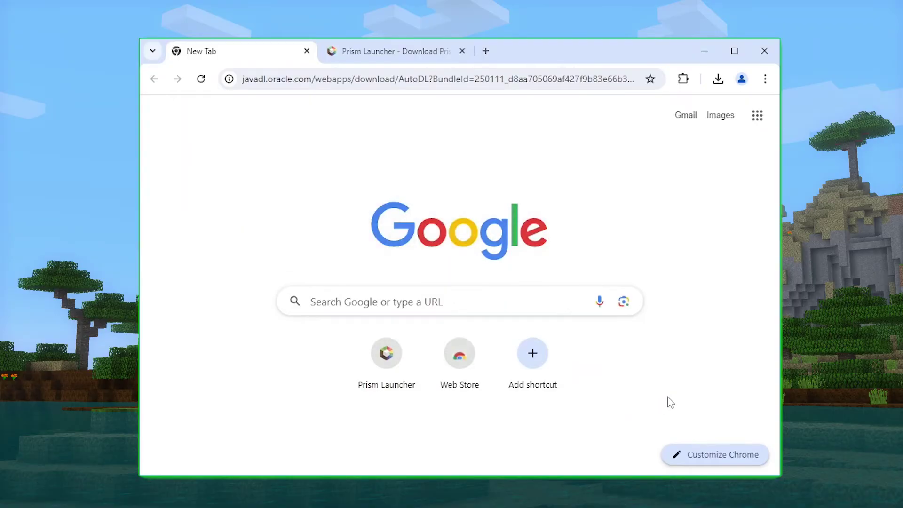
# Step: Look over the Prism Launcher download page, including its Windows and macOS download options
pyautogui.click(390, 52)
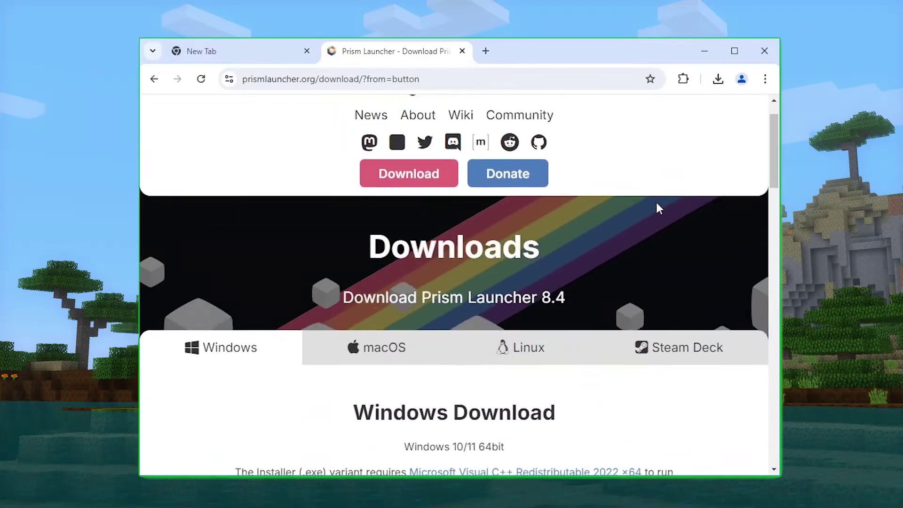
pyautogui.scroll(-2, 655, 206)
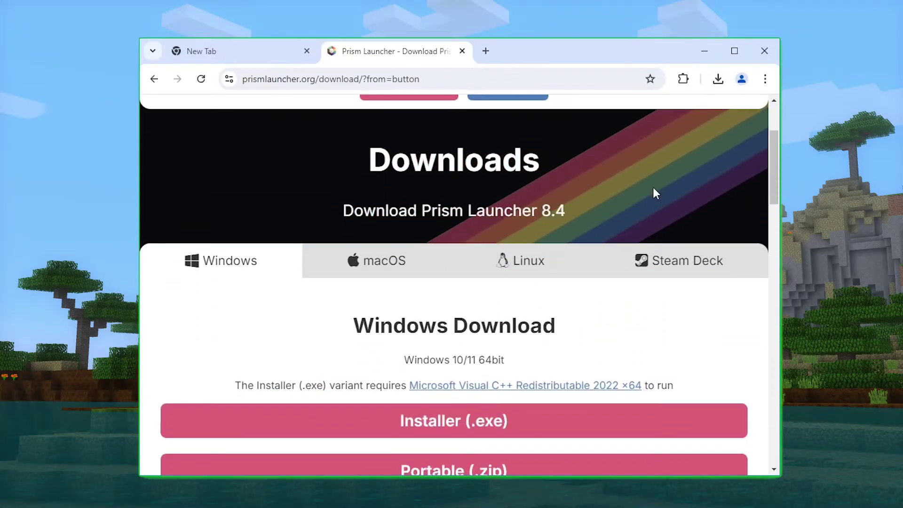
pyautogui.scroll(-3, 656, 192)
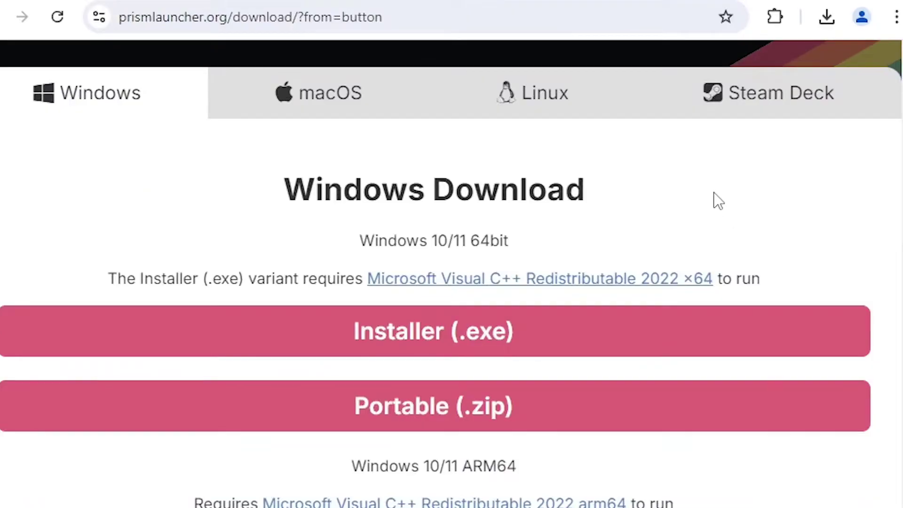
pyautogui.click(309, 115)
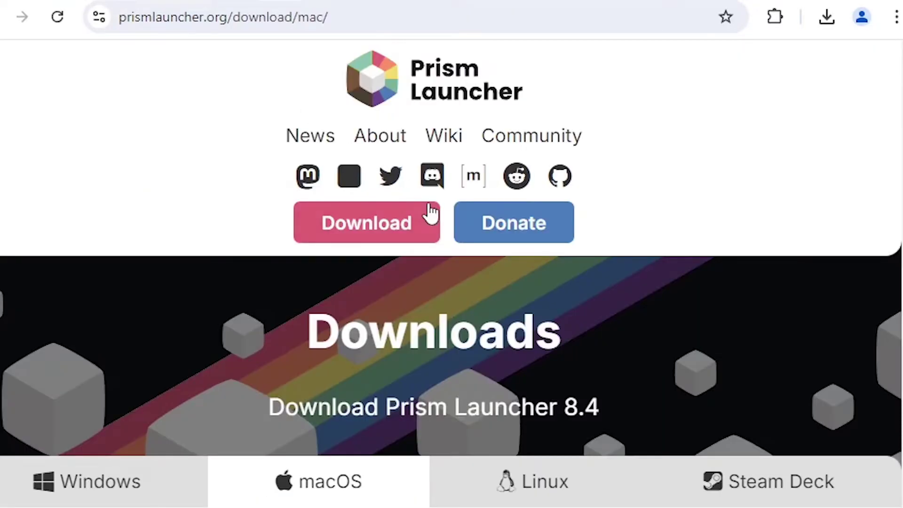
pyautogui.scroll(-8, 430, 212)
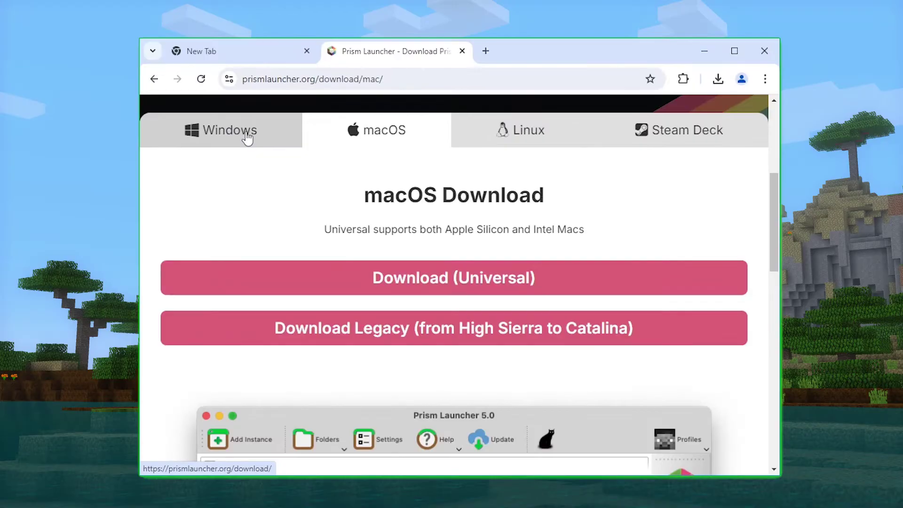
# Step: Download the Windows 10/11 64bit Installer (.exe) of Prism Launcher 8.4
pyautogui.click(124, 91)
pyautogui.scroll(-5, 726, 193)
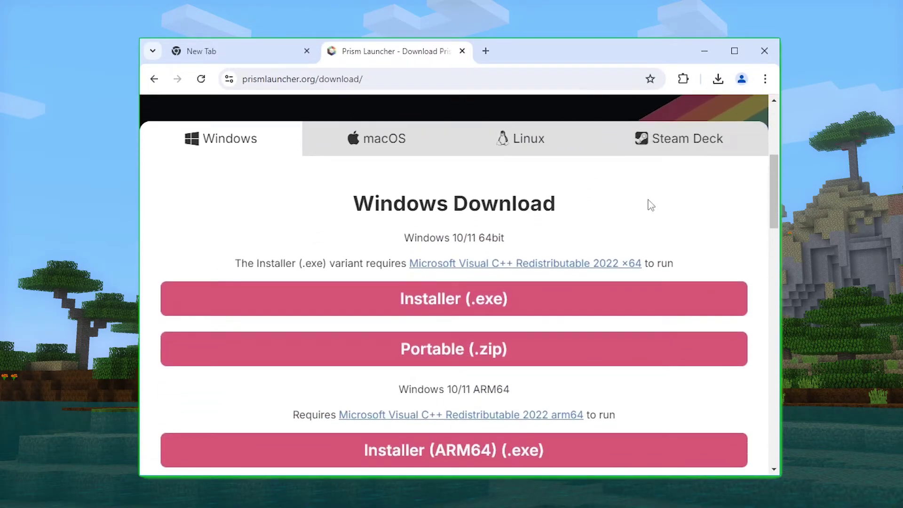
pyautogui.scroll(-2, 651, 205)
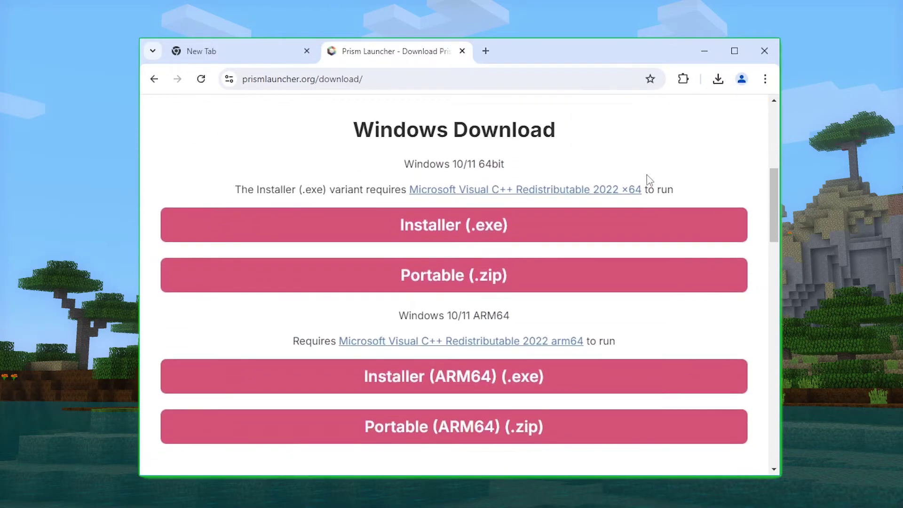
pyautogui.click(528, 235)
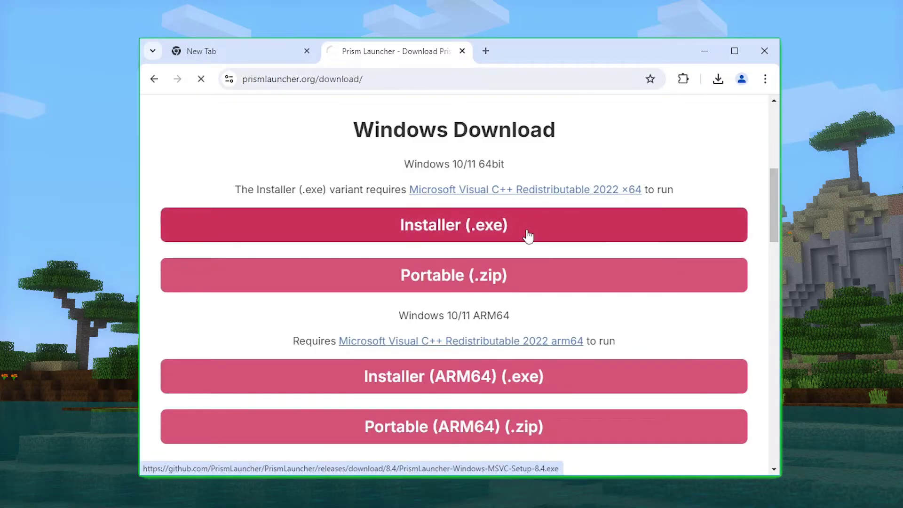
# Step: Run the downloaded Prism Launcher setup, adding the Desktop Shortcut component, and finish with Run Prism Launcher enabled
pyautogui.click(718, 78)
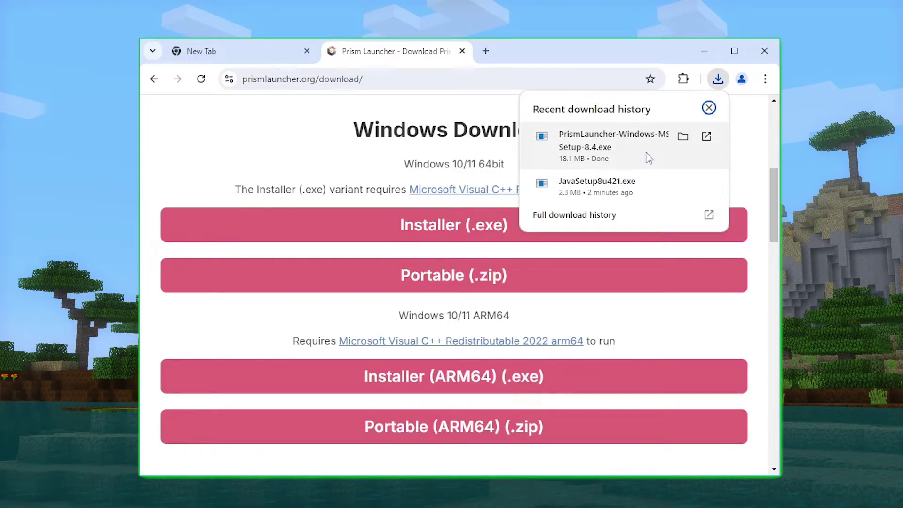
pyautogui.click(640, 149)
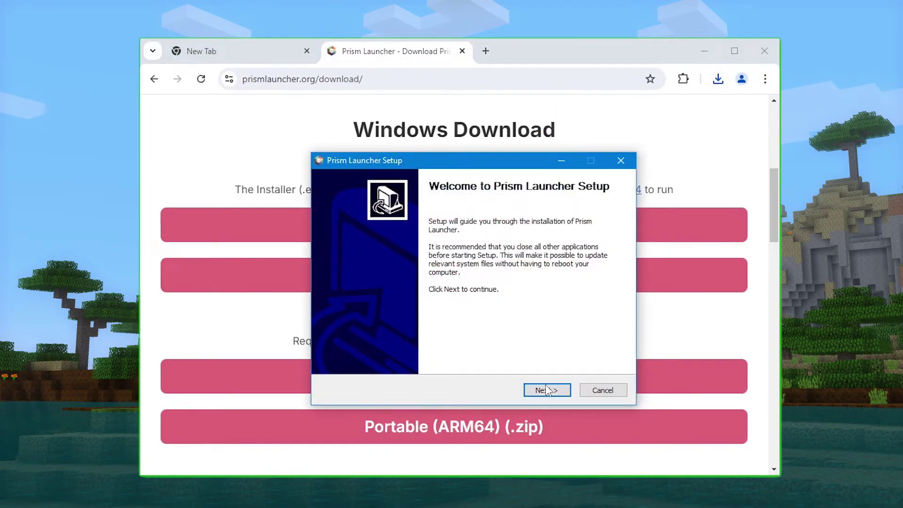
pyautogui.click(541, 390)
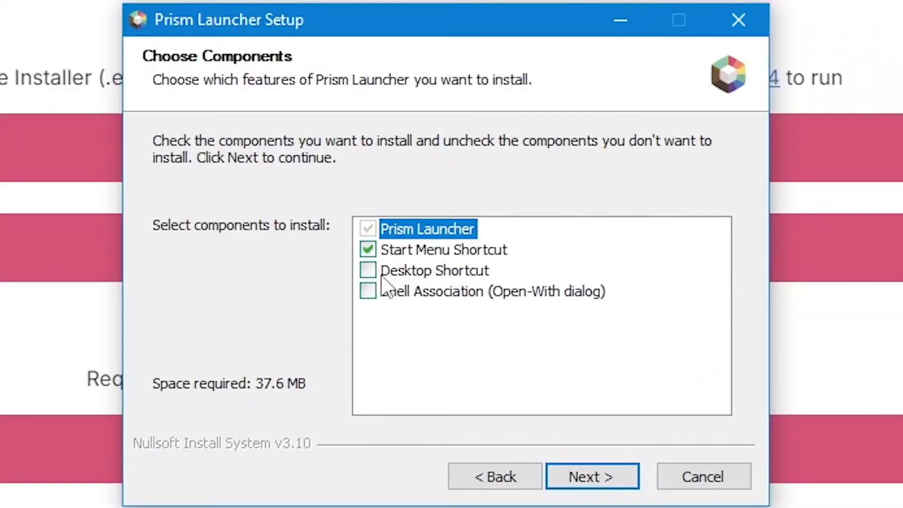
pyautogui.click(371, 275)
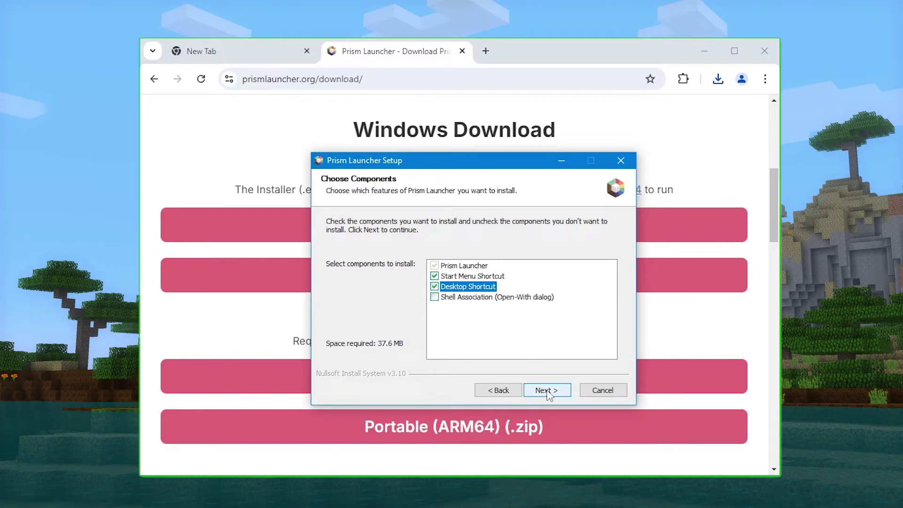
pyautogui.click(547, 391)
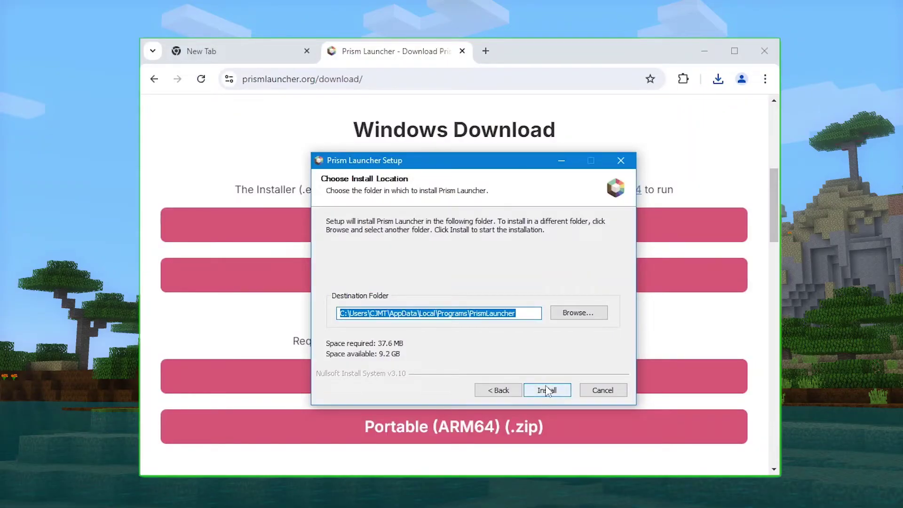
pyautogui.click(549, 390)
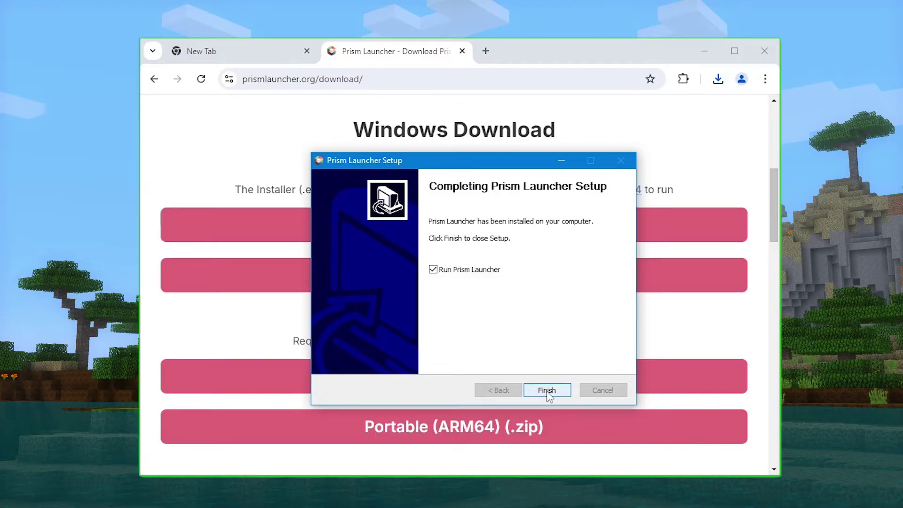
pyautogui.click(547, 391)
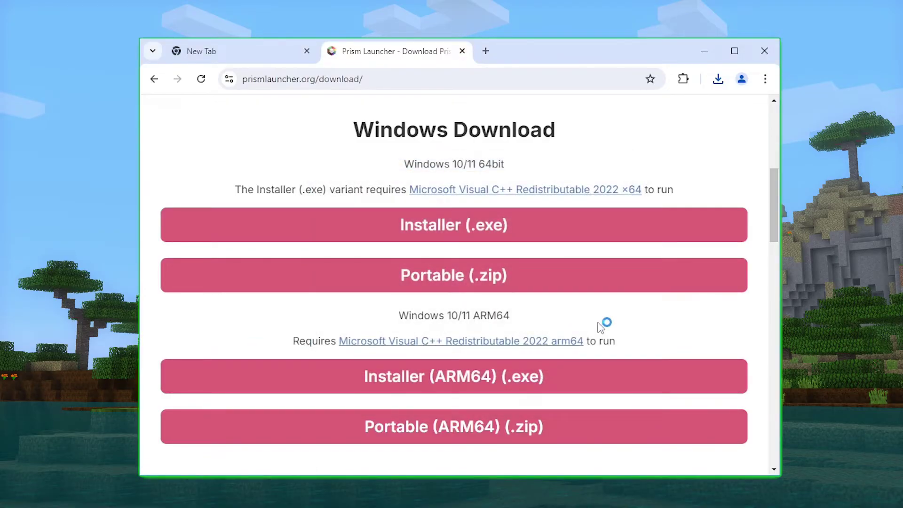
# Step: Select Canadian English as the launcher language and continue the quick setup
pyautogui.scroll(-10, 534, 183)
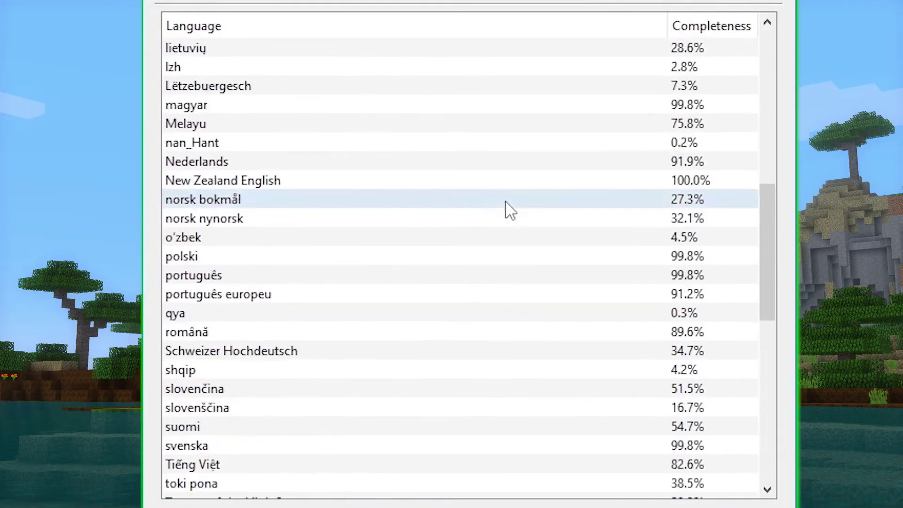
pyautogui.scroll(-9, 510, 210)
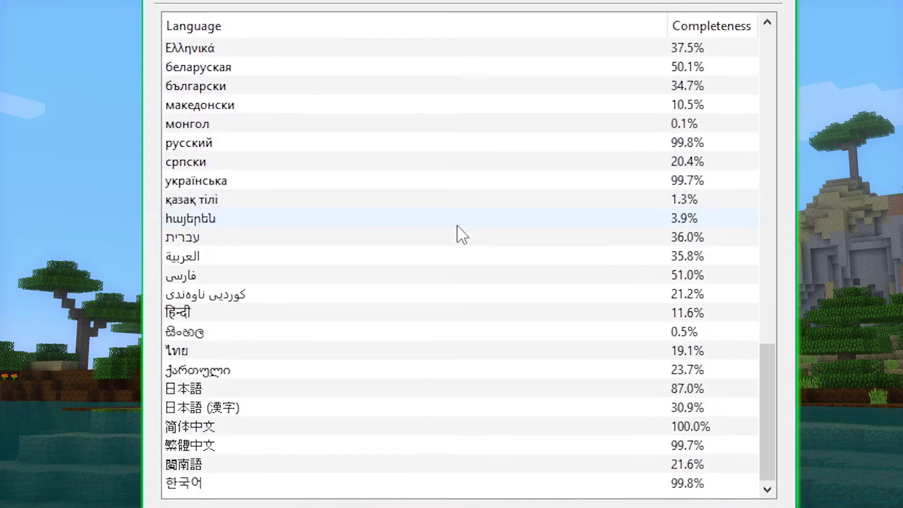
pyautogui.scroll(19, 460, 234)
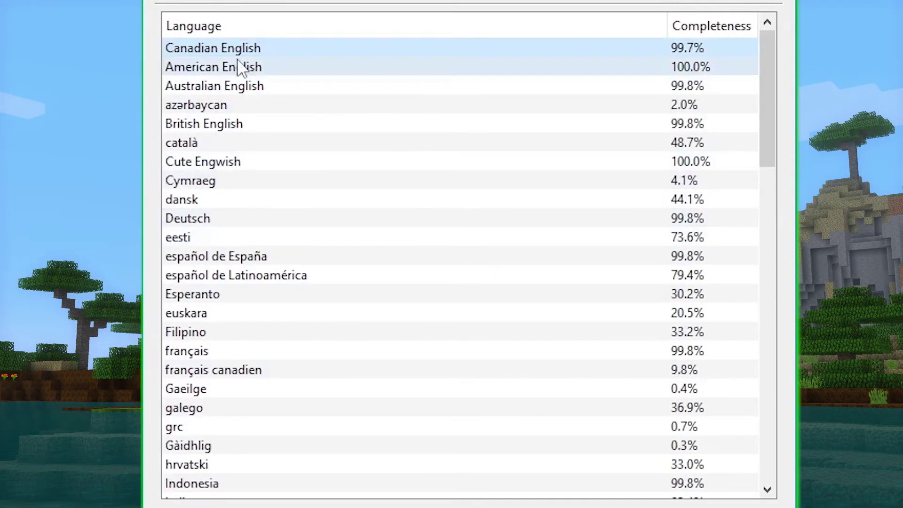
pyautogui.click(256, 71)
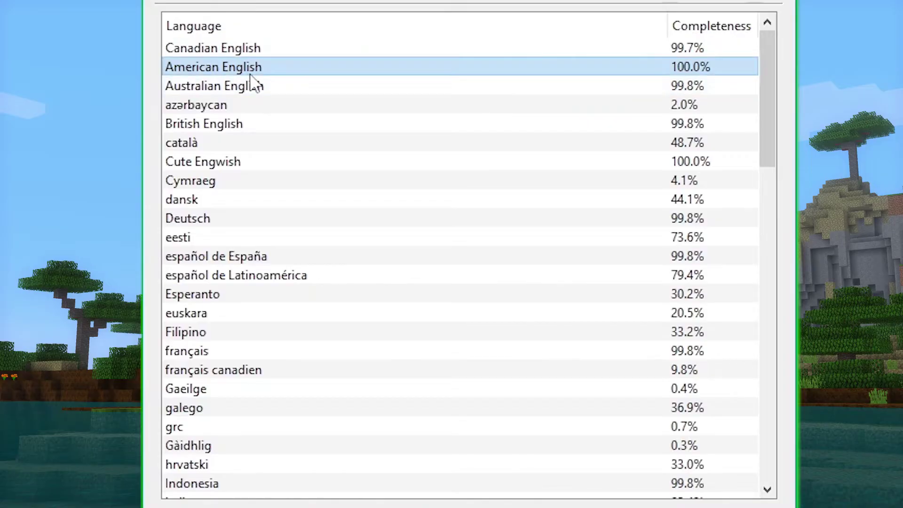
pyautogui.click(276, 54)
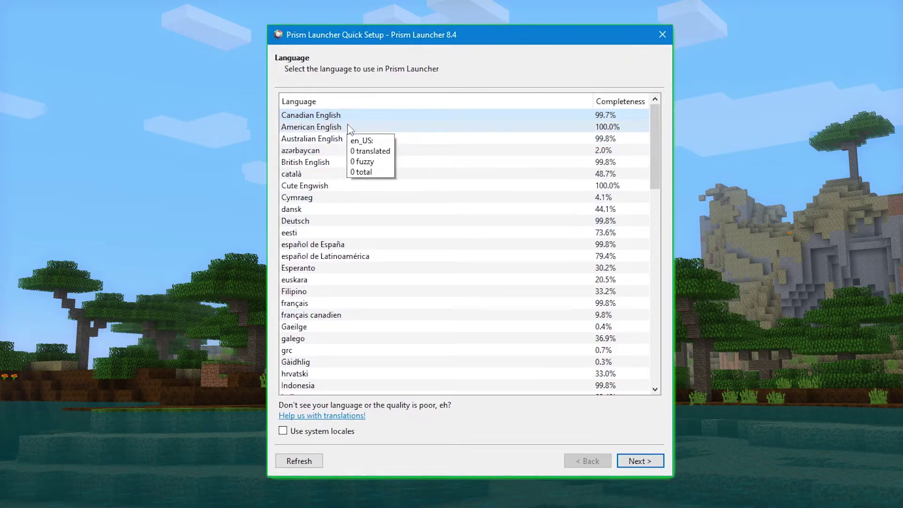
pyautogui.click(640, 460)
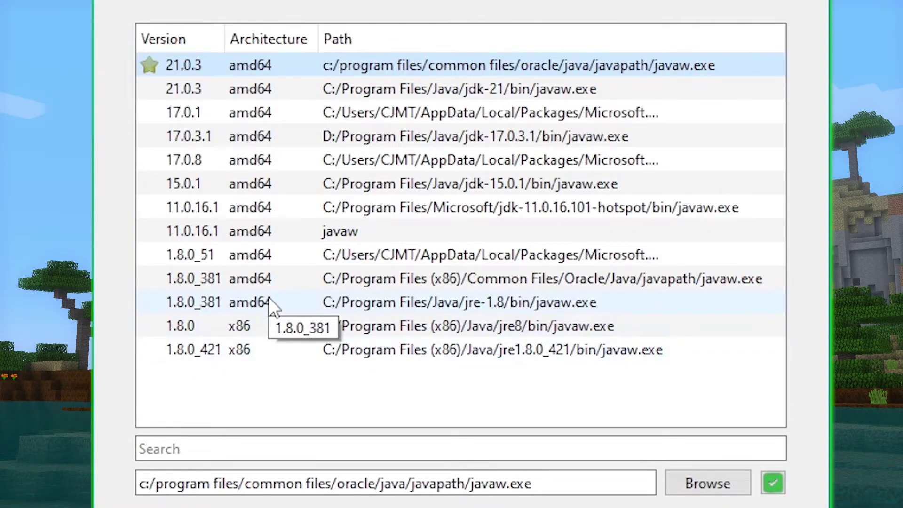
# Step: Choose the amd64 Java 1.8.0_381 at C:/Program Files/Java/jre-1.8/bin/javaw.exe and proceed to the theme settings
pyautogui.click(292, 306)
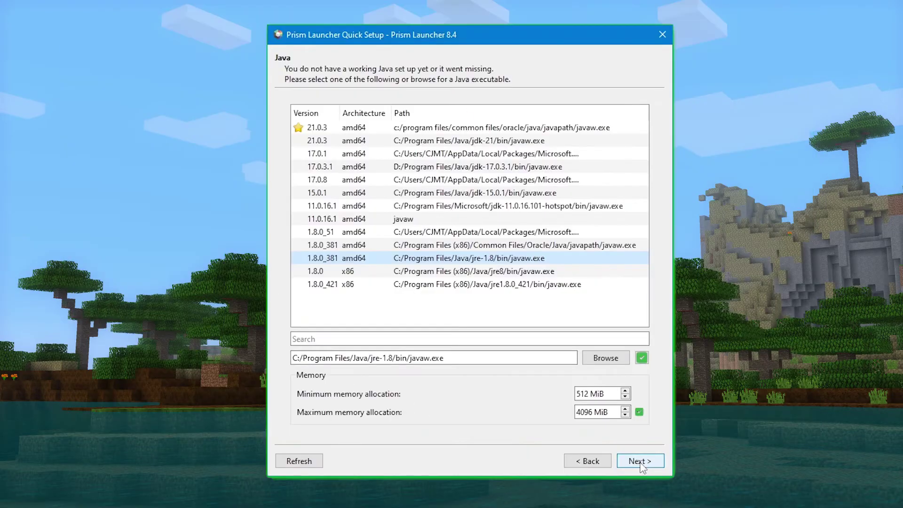
pyautogui.click(751, 409)
# Step: Set the background cat to Rory ID 11 (flat edition, drawn by Ashtaka)
pyautogui.click(381, 121)
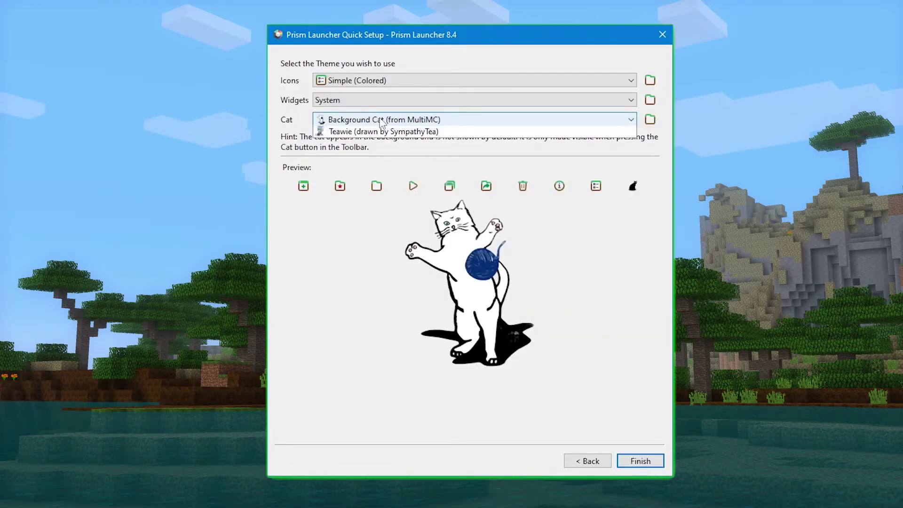
pyautogui.click(386, 144)
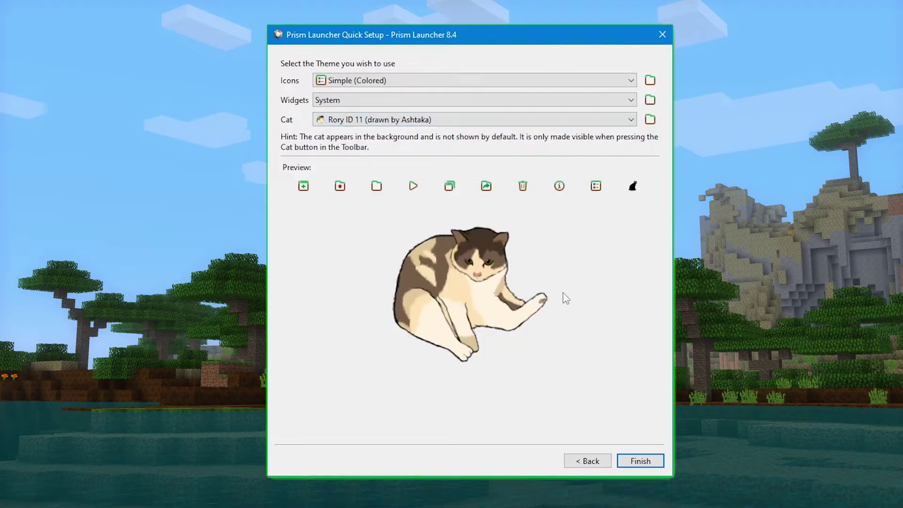
pyautogui.click(369, 120)
pyautogui.click(381, 159)
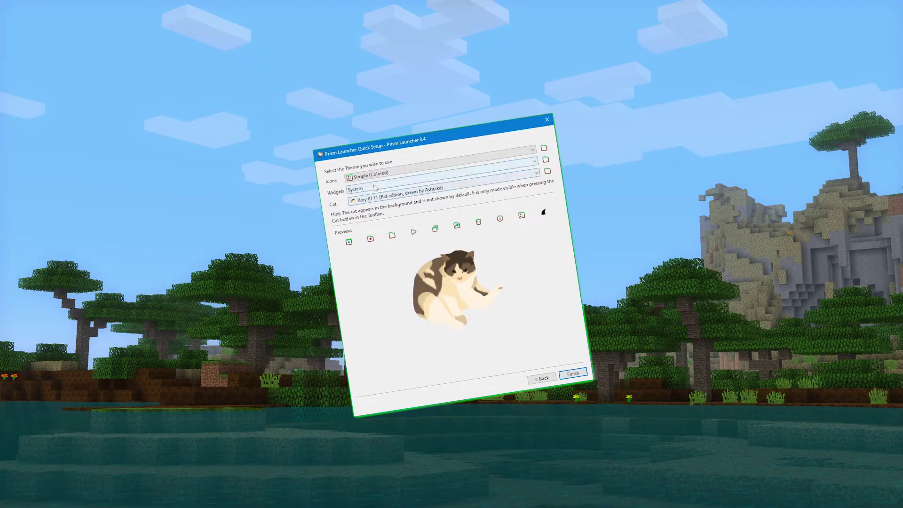
# Step: Set the widgets theme to Dark and the icons to Flat (White), and finish the quick setup
pyautogui.click(344, 100)
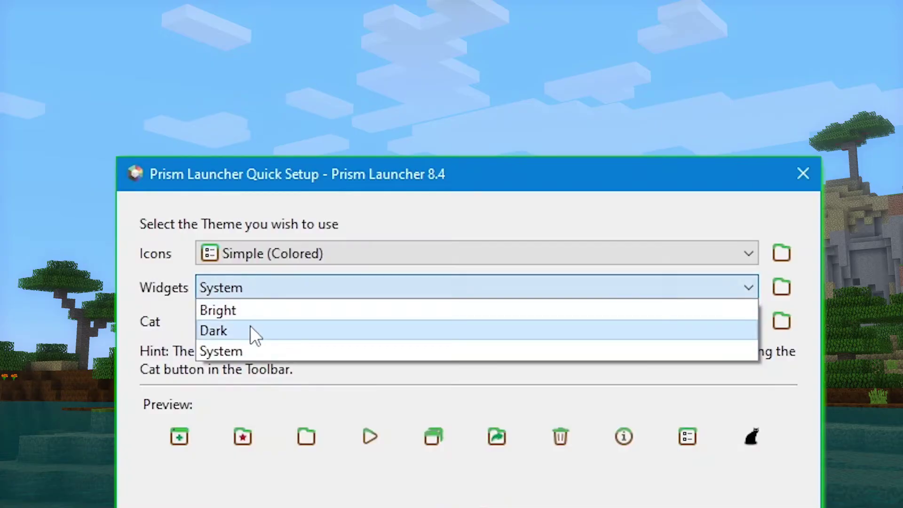
pyautogui.click(250, 330)
pyautogui.click(266, 281)
pyautogui.click(264, 298)
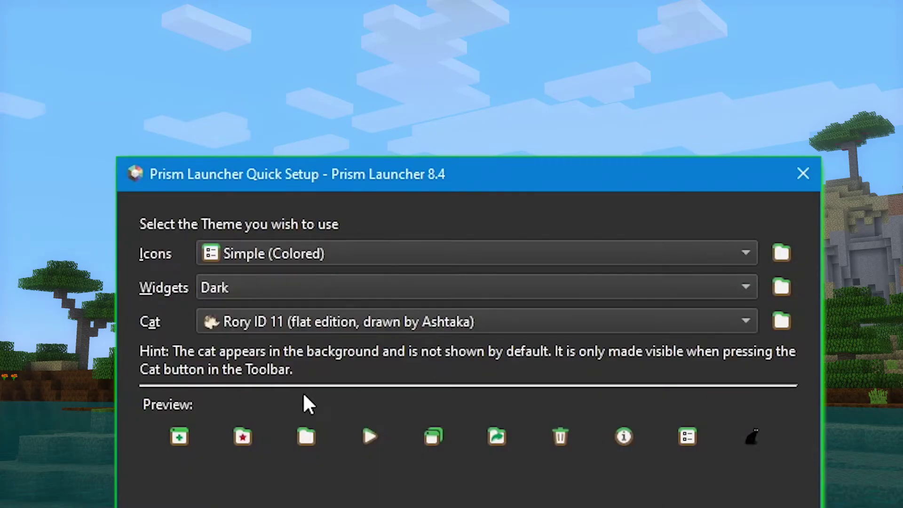
pyautogui.click(234, 256)
pyautogui.click(283, 146)
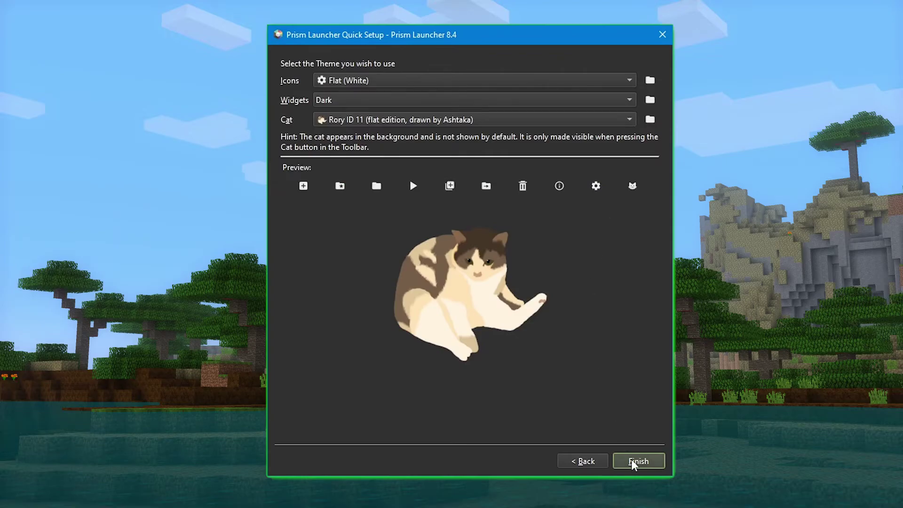
pyautogui.click(633, 460)
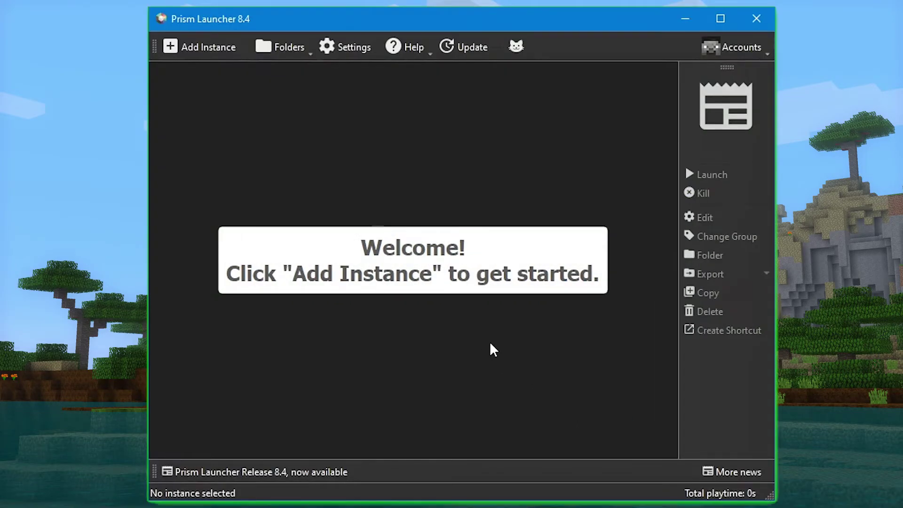
# Step: Open the launcher's account management and add a Microsoft account
pyautogui.click(742, 47)
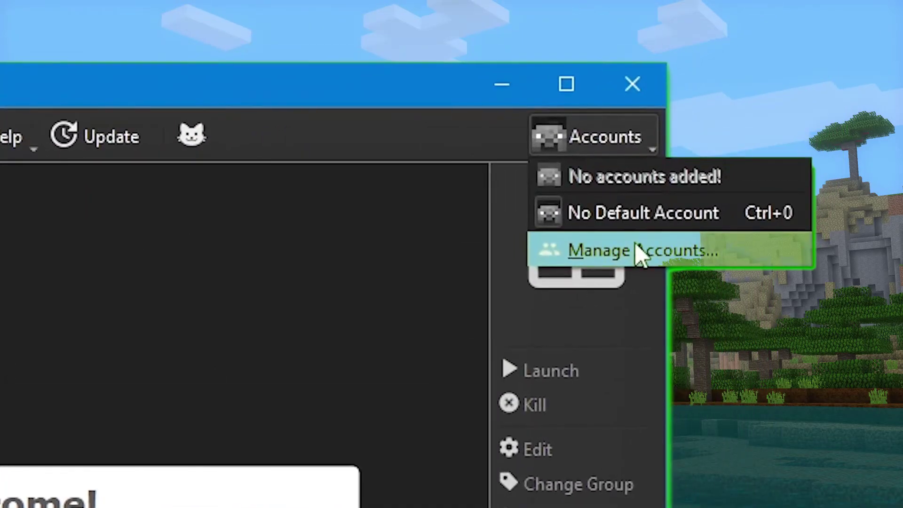
pyautogui.click(639, 252)
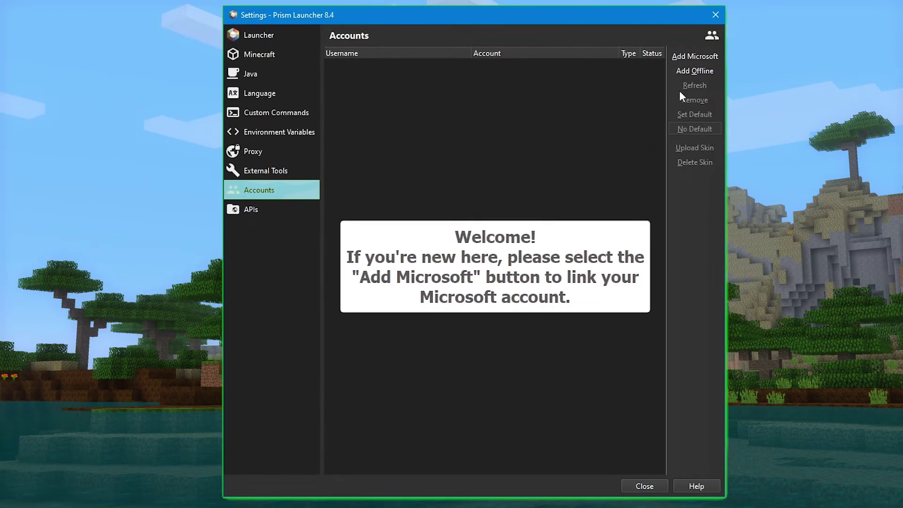
pyautogui.click(693, 57)
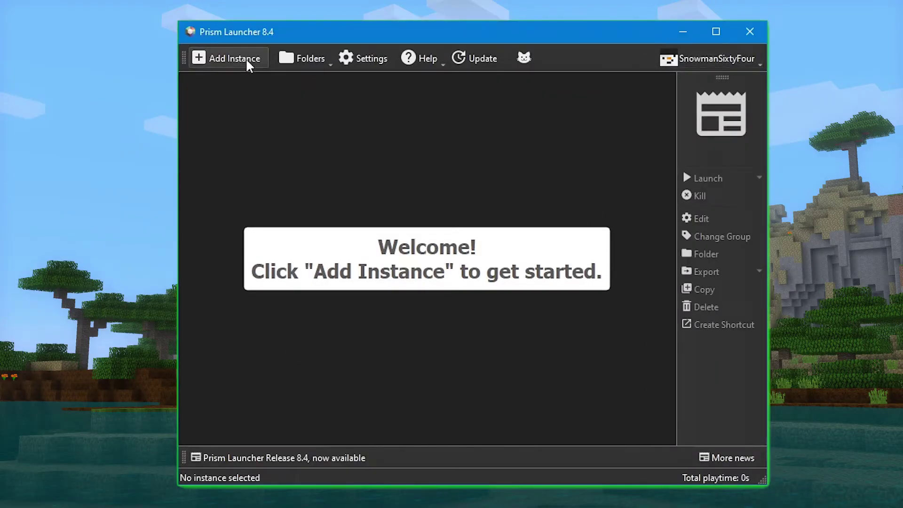
# Step: Look through the Minecraft release versions offered for a new custom instance, and leave without creating one
pyautogui.click(246, 60)
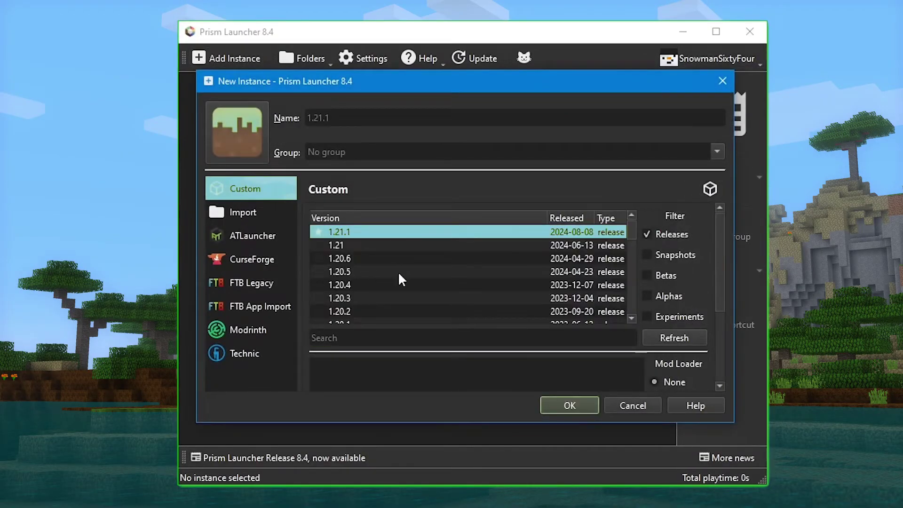
pyautogui.scroll(-2, 404, 277)
pyautogui.scroll(-20, 407, 287)
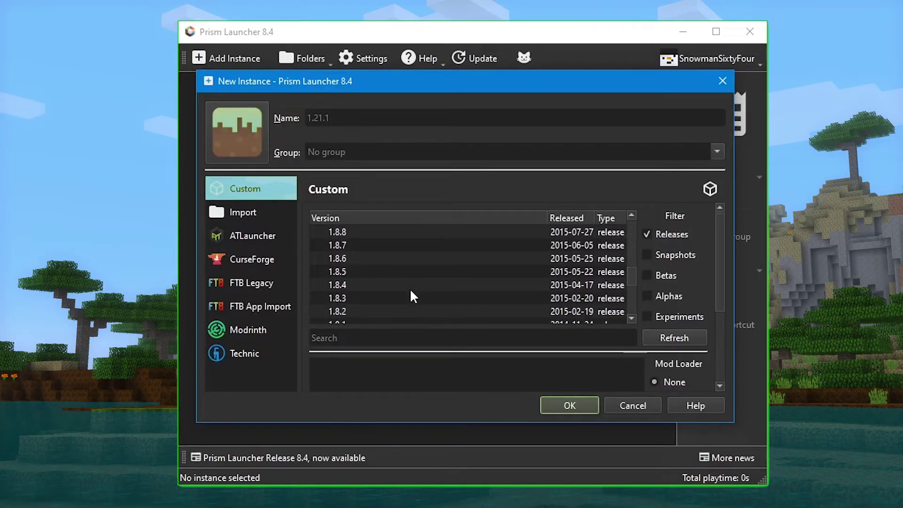
pyautogui.scroll(20, 425, 298)
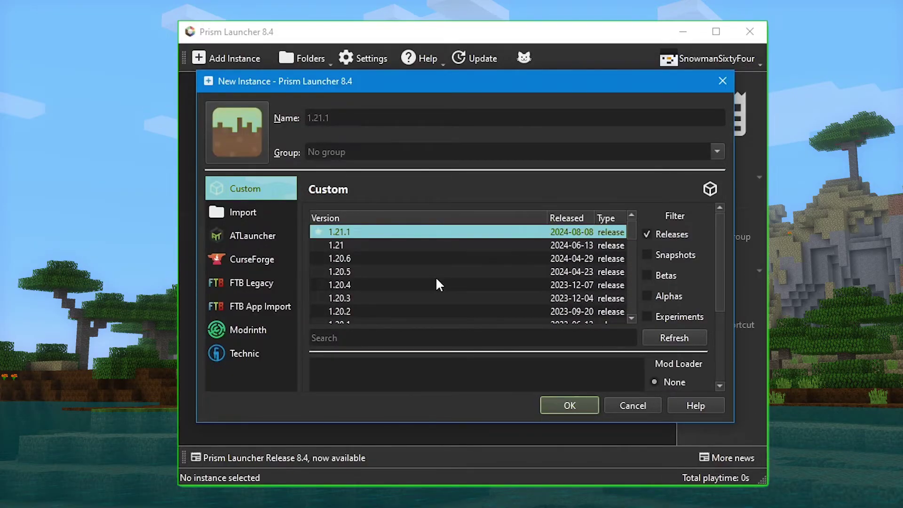
pyautogui.click(608, 402)
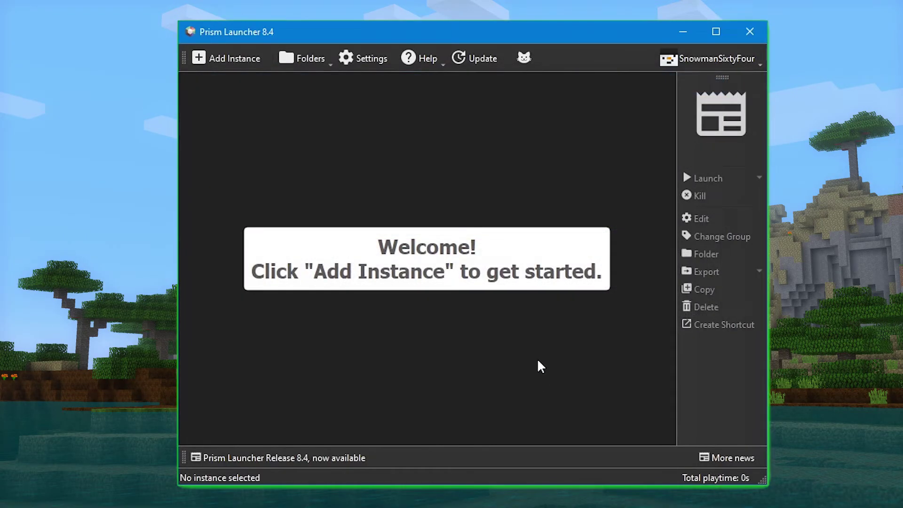
# Step: Close the launcher and open betterthanadventure.net in the Chrome browser
pyautogui.click(747, 33)
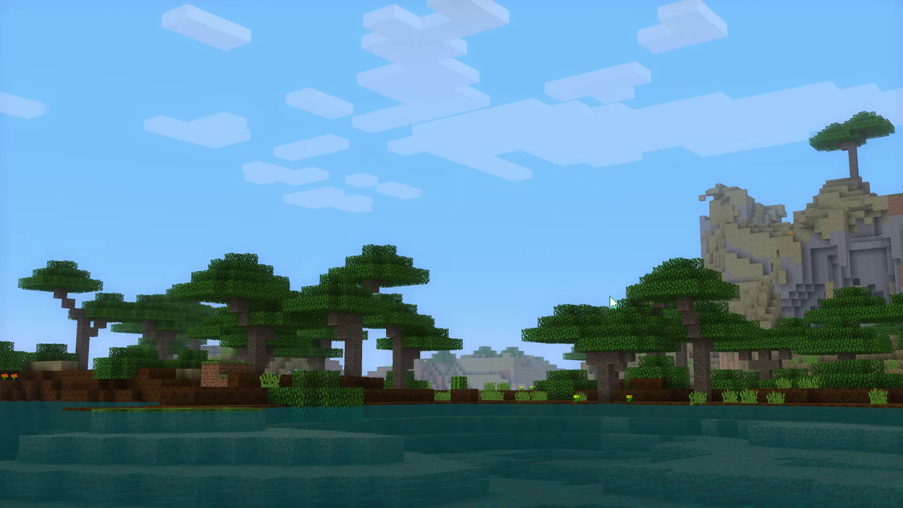
pyautogui.write('be')
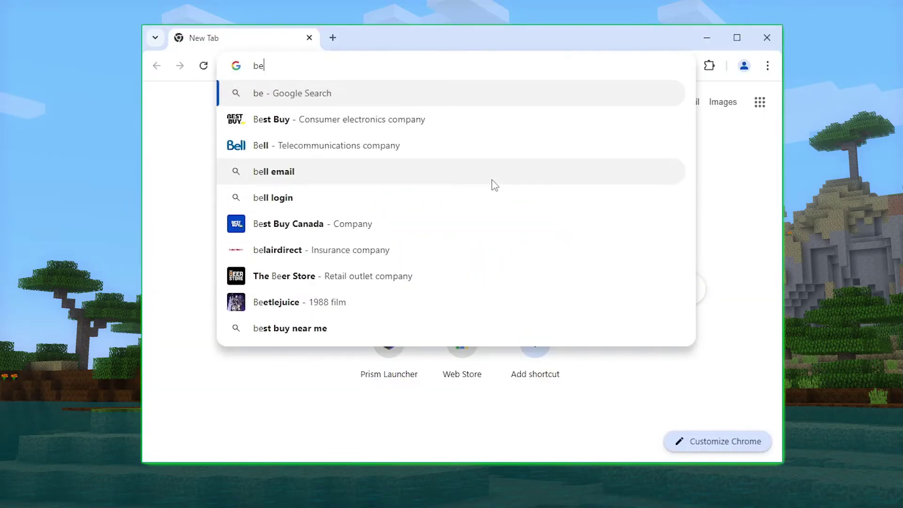
pyautogui.write('tterthanadventure.ne')
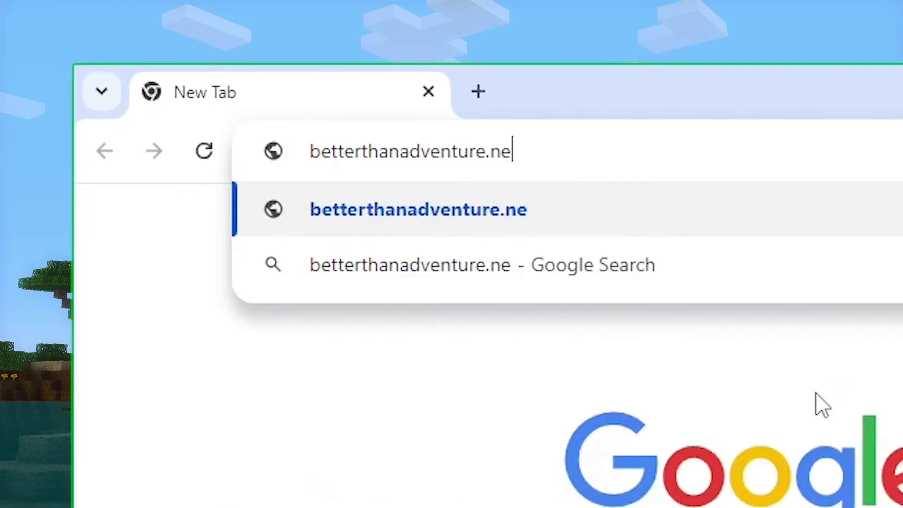
pyautogui.write('t')
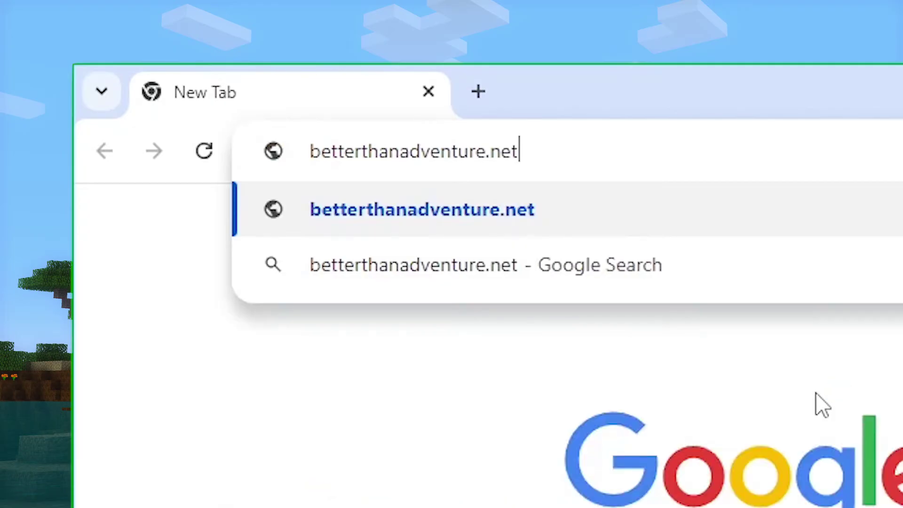
pyautogui.press('Return')
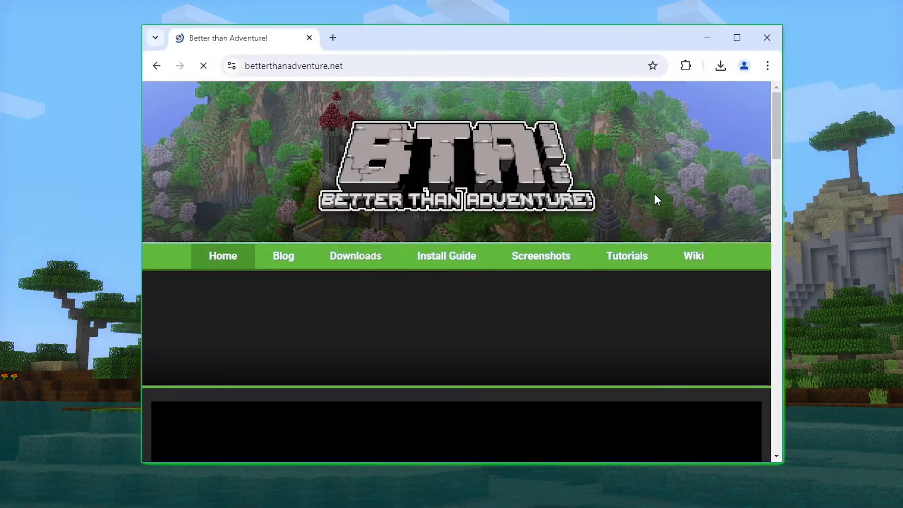
# Step: Look over the Better than Adventure home page, its feature list and the latest release version
pyautogui.scroll(-8, 725, 204)
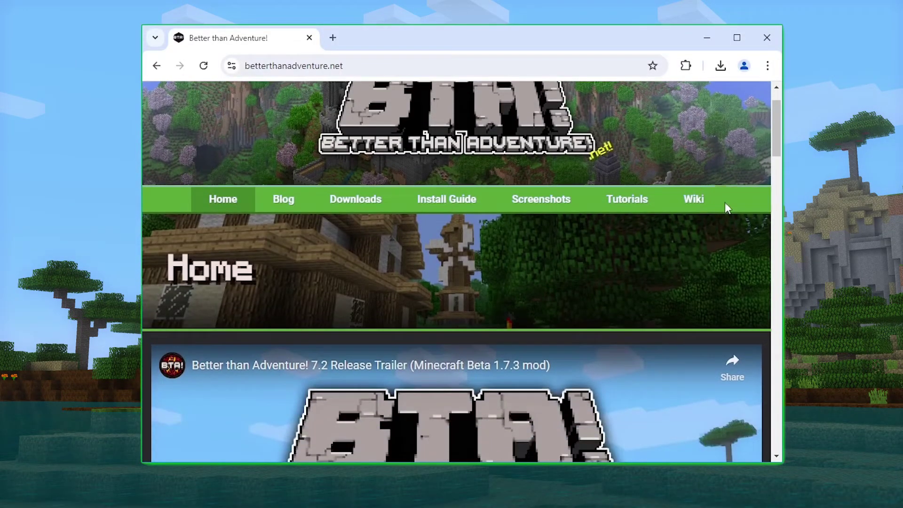
pyautogui.scroll(-10, 729, 197)
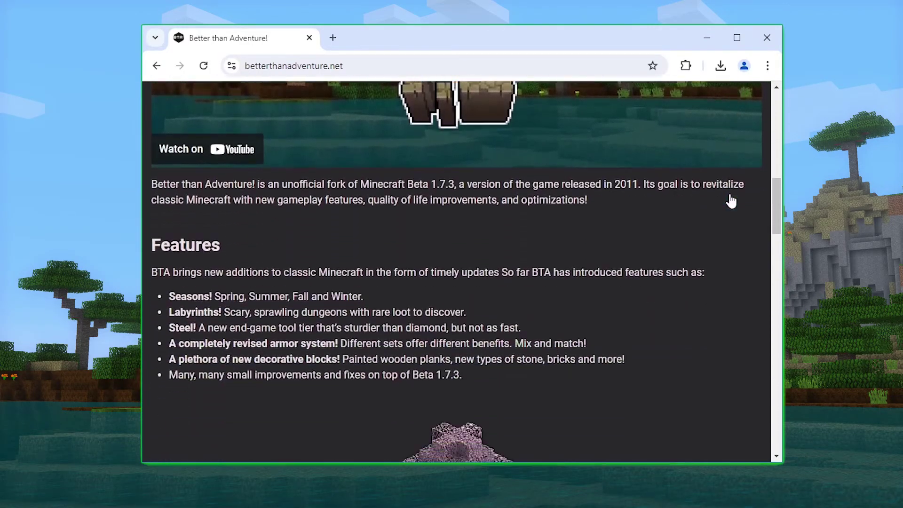
pyautogui.moveTo(783, 463); pyautogui.dragTo(842, 491)
pyautogui.scroll(15, 778, 437)
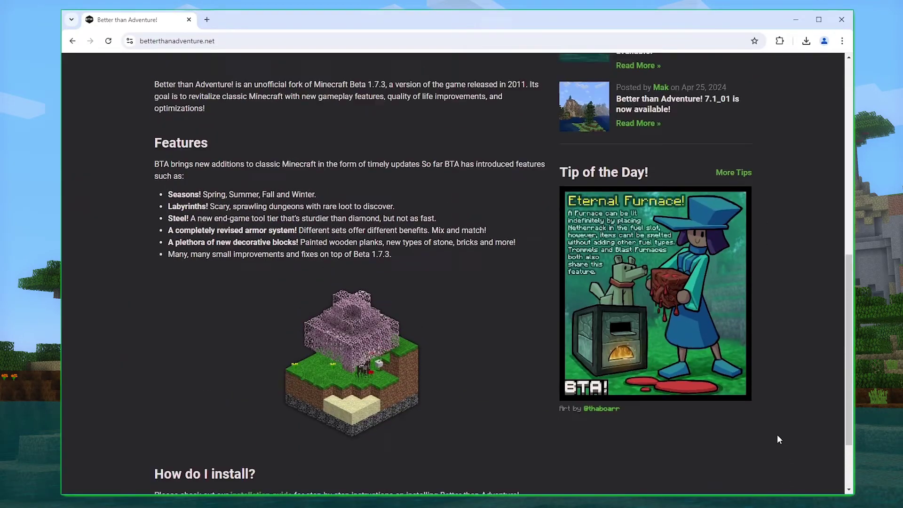
pyautogui.scroll(-2, 595, 313)
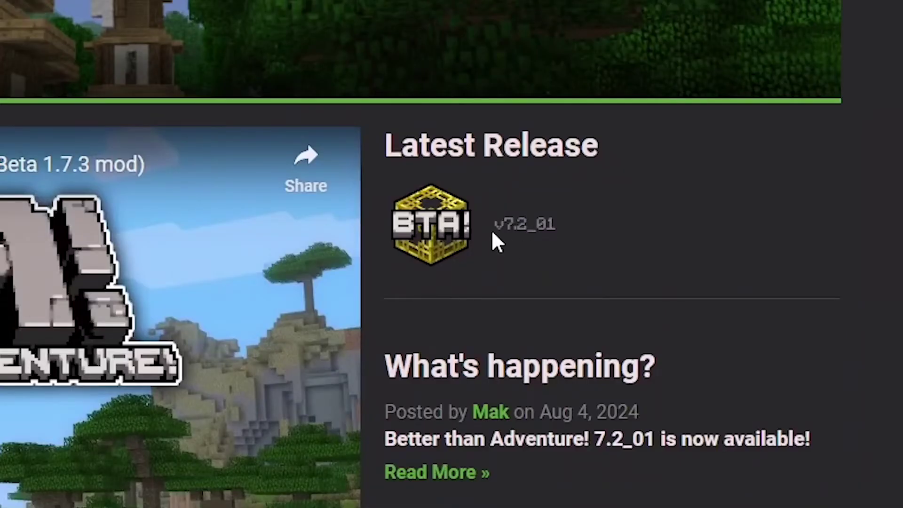
pyautogui.moveTo(492, 233); pyautogui.dragTo(582, 234)
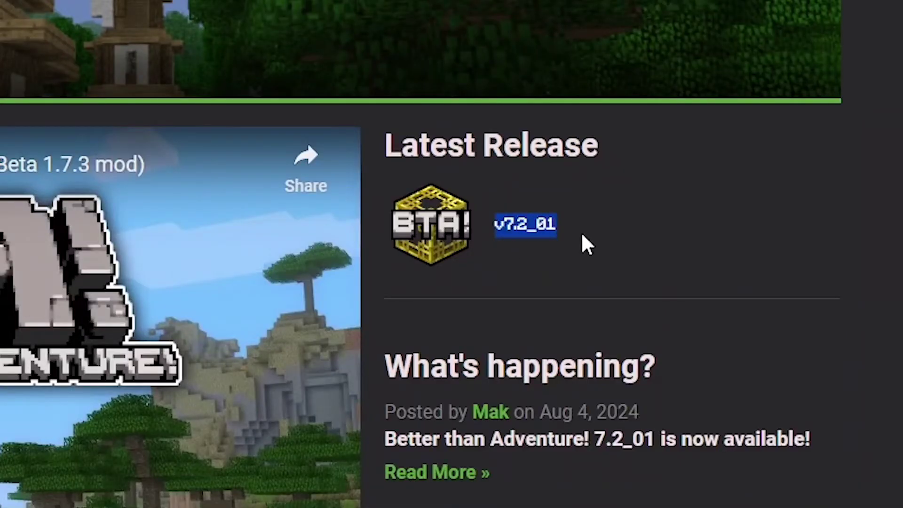
pyautogui.click(630, 238)
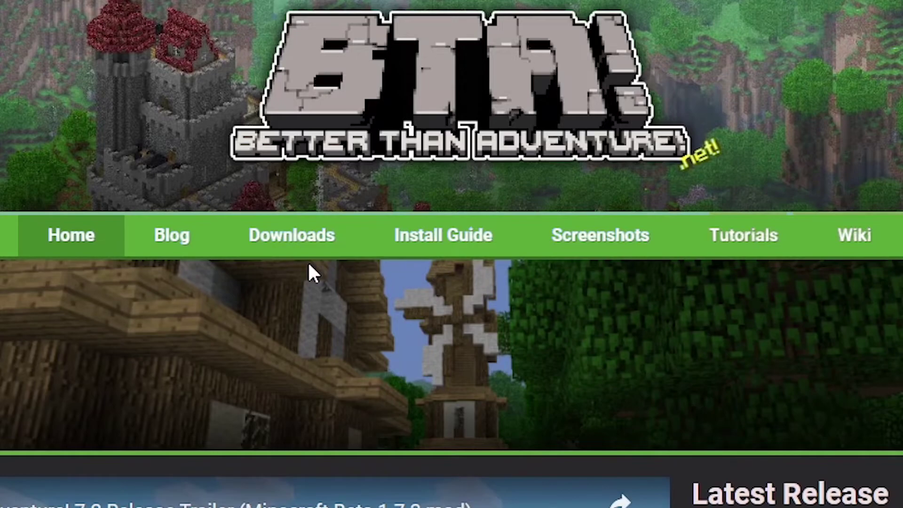
# Step: From the site's downloads page, download the v7.2_01 MultiMC instance and the MultiMC/Prism update utility
pyautogui.click(288, 253)
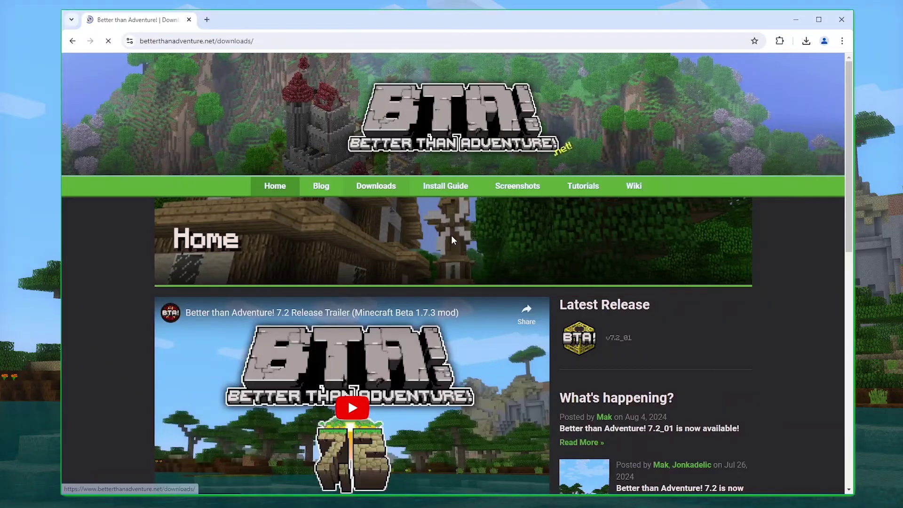
pyautogui.scroll(-1, 470, 237)
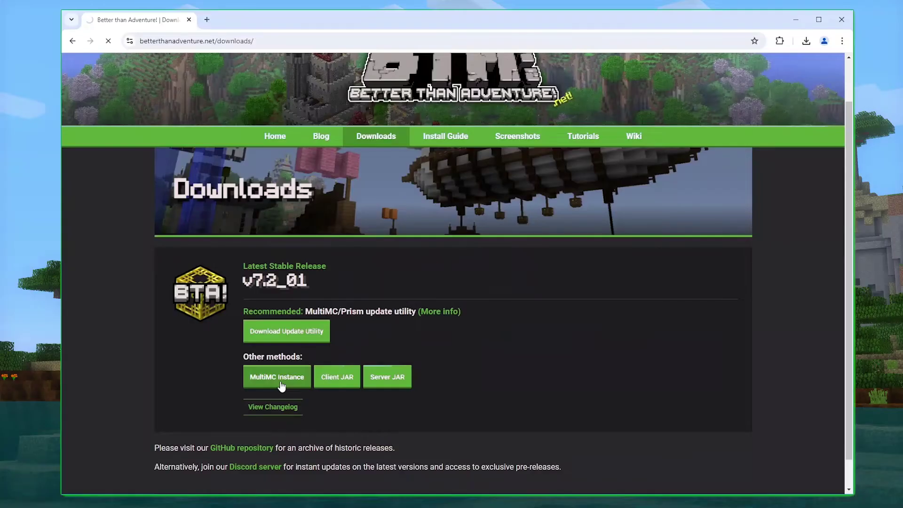
pyautogui.click(425, 380)
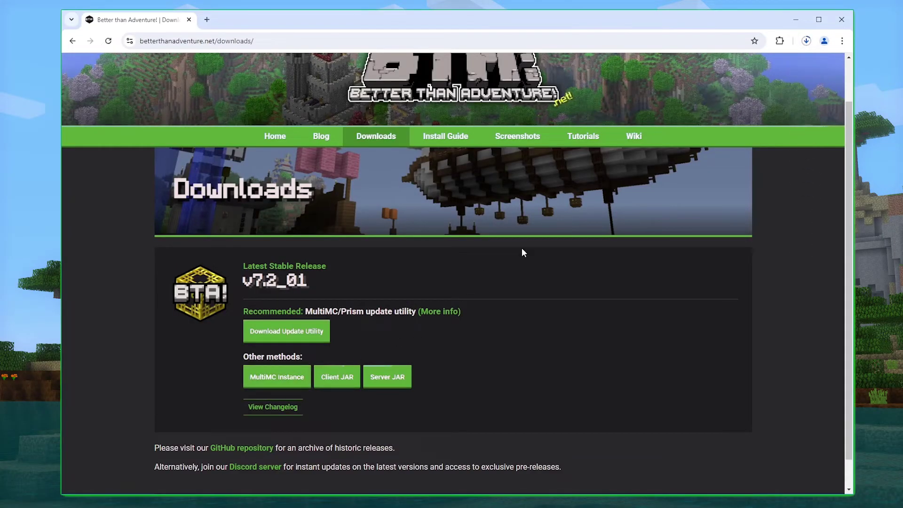
pyautogui.click(805, 42)
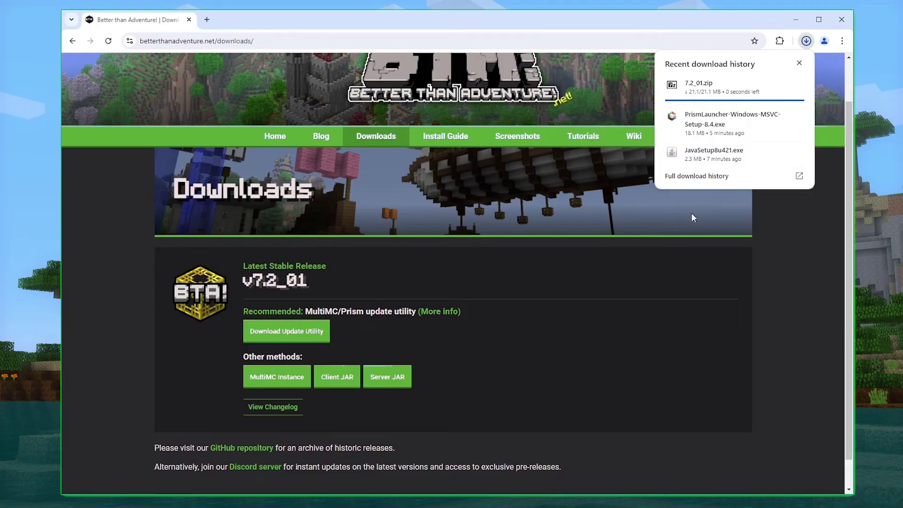
pyautogui.moveTo(687, 80)
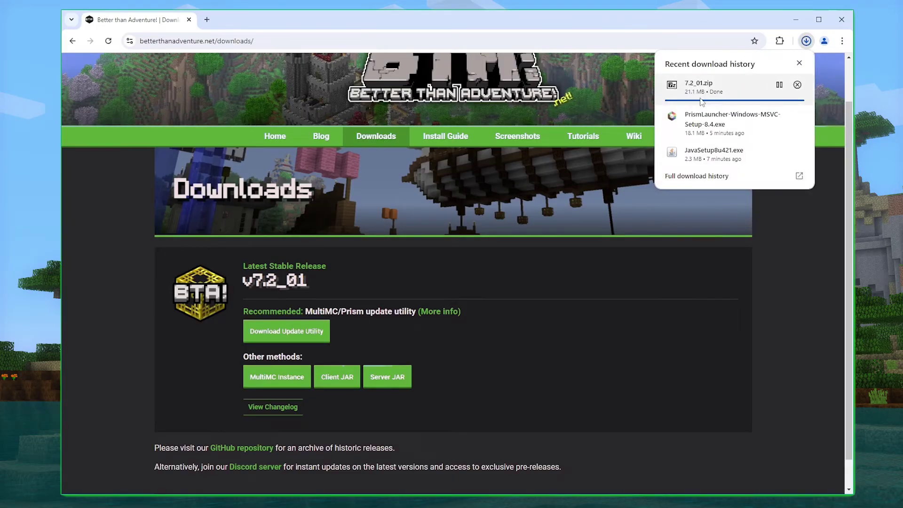
pyautogui.click(661, 306)
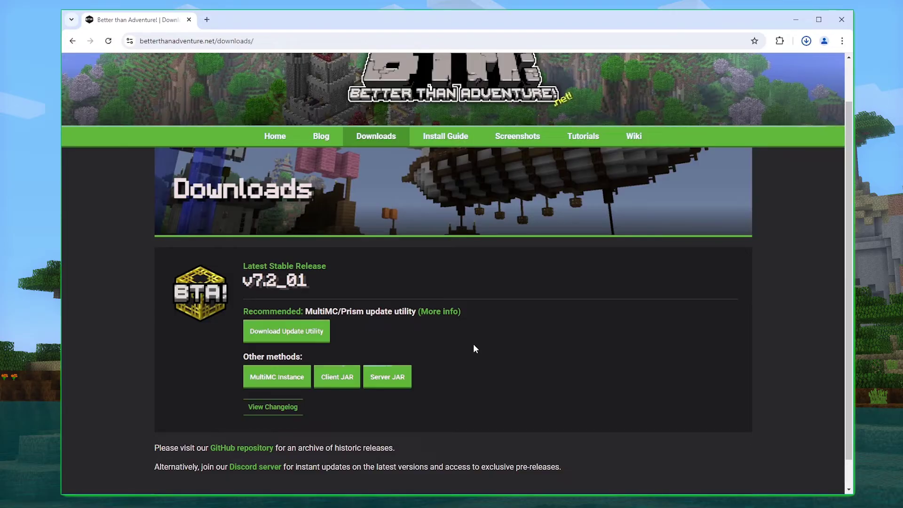
pyautogui.click(281, 379)
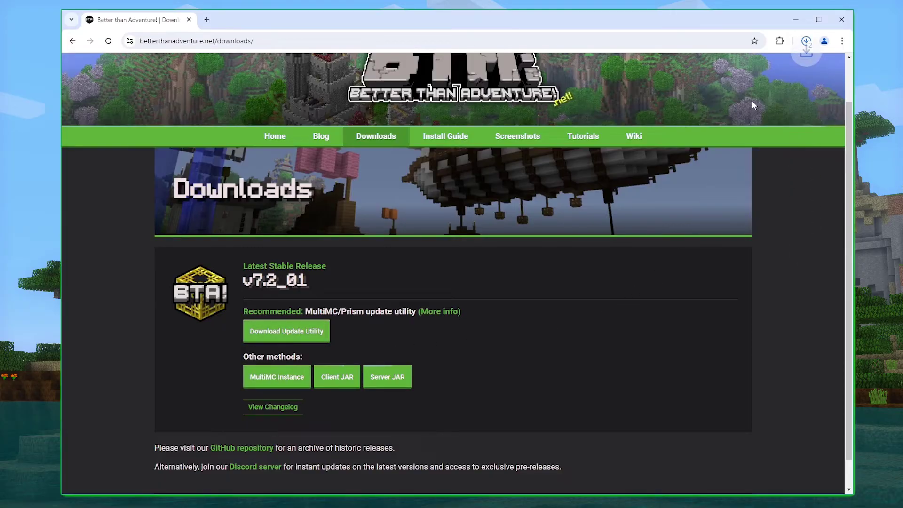
pyautogui.click(807, 41)
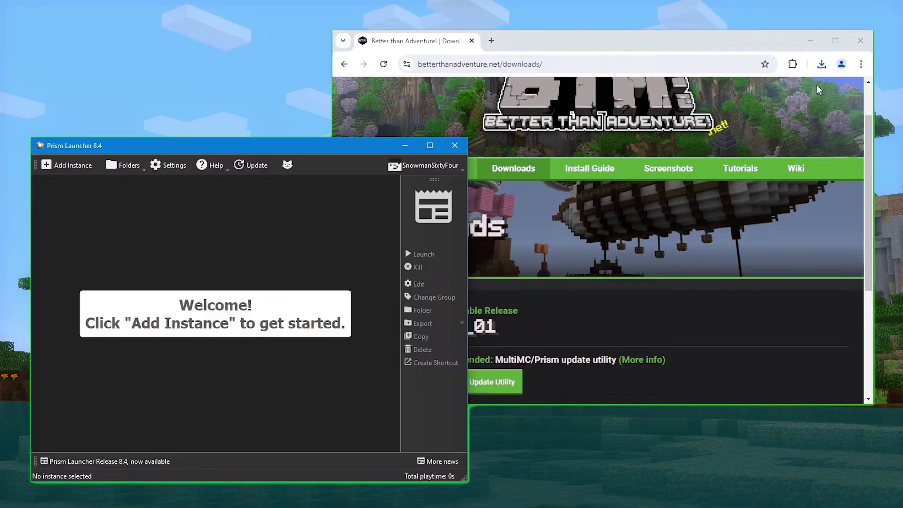
# Step: Import the downloaded 7.2_01.zip into Prism Launcher as a new instance with the default name and no group
pyautogui.click(822, 64)
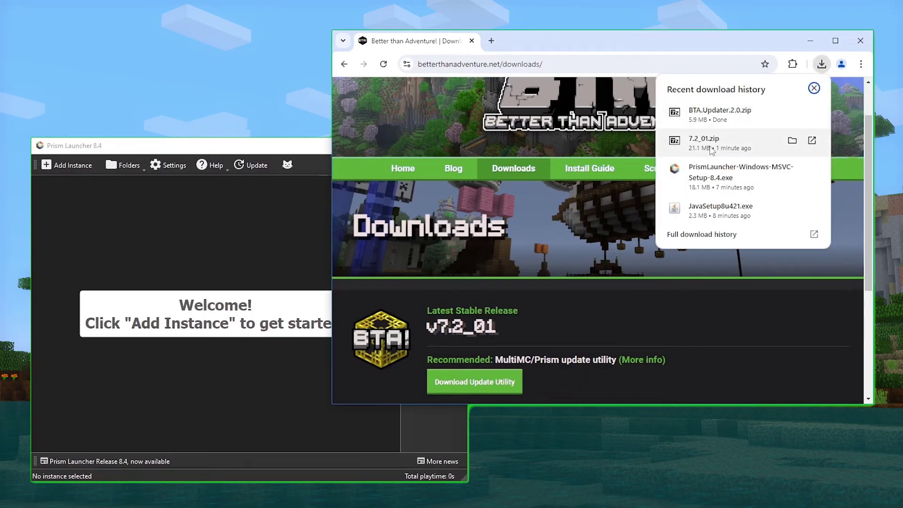
pyautogui.moveTo(718, 150); pyautogui.dragTo(212, 240)
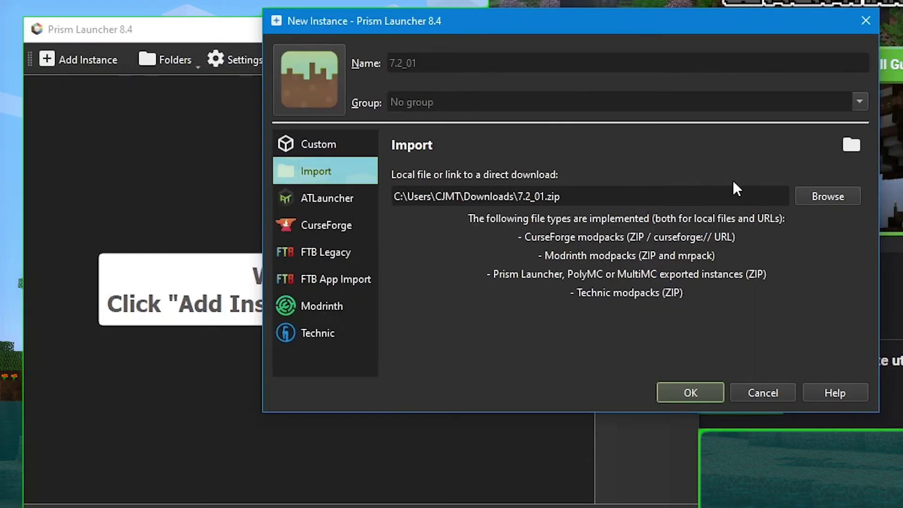
pyautogui.click(707, 395)
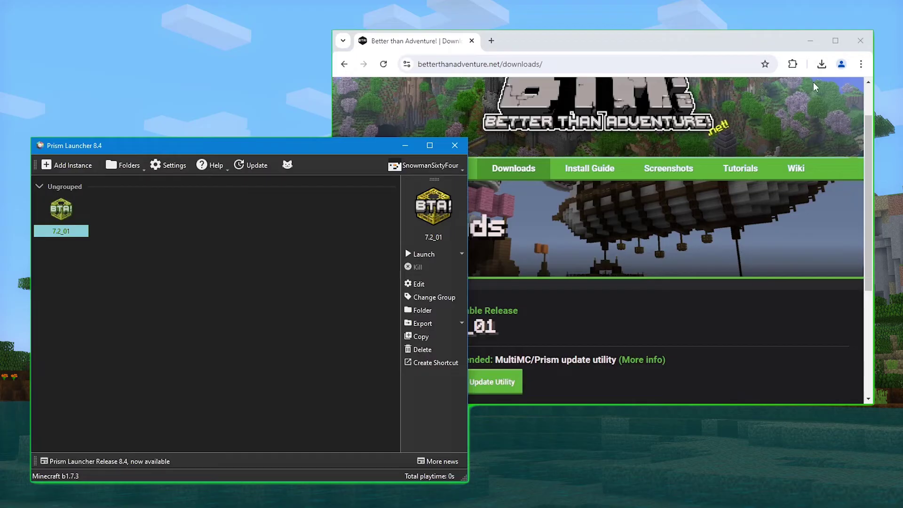
# Step: Import the downloaded BTA.Updater.2.0.zip into Prism Launcher as a second instance, and move the browser window out of the way
pyautogui.click(821, 64)
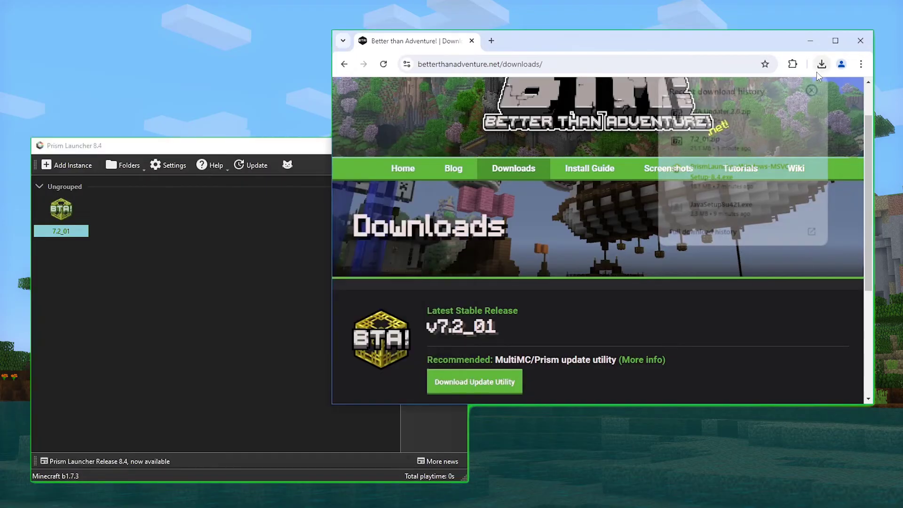
pyautogui.moveTo(719, 114); pyautogui.dragTo(225, 242)
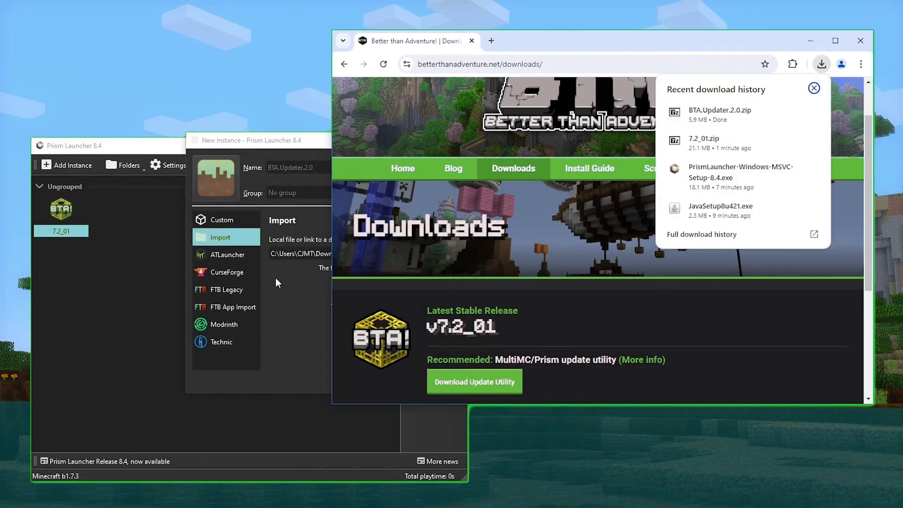
pyautogui.click(470, 378)
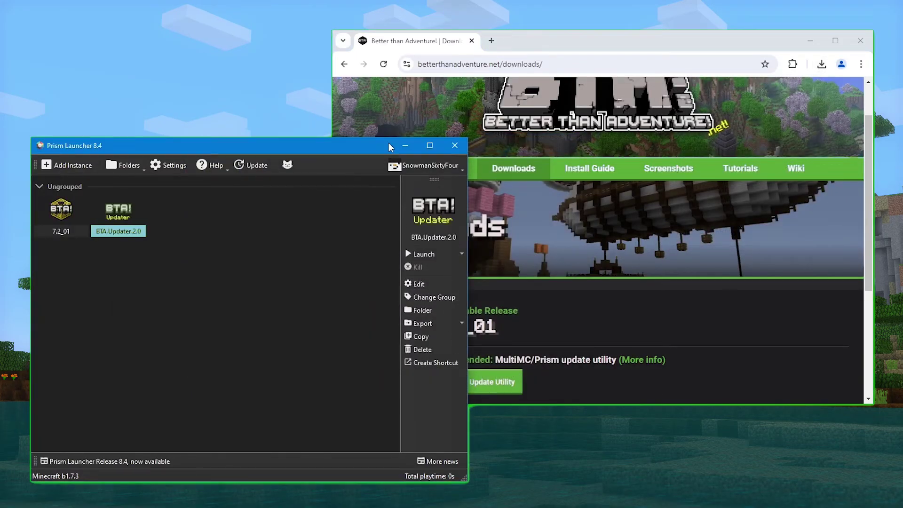
pyautogui.moveTo(519, 41); pyautogui.dragTo(5, 294)
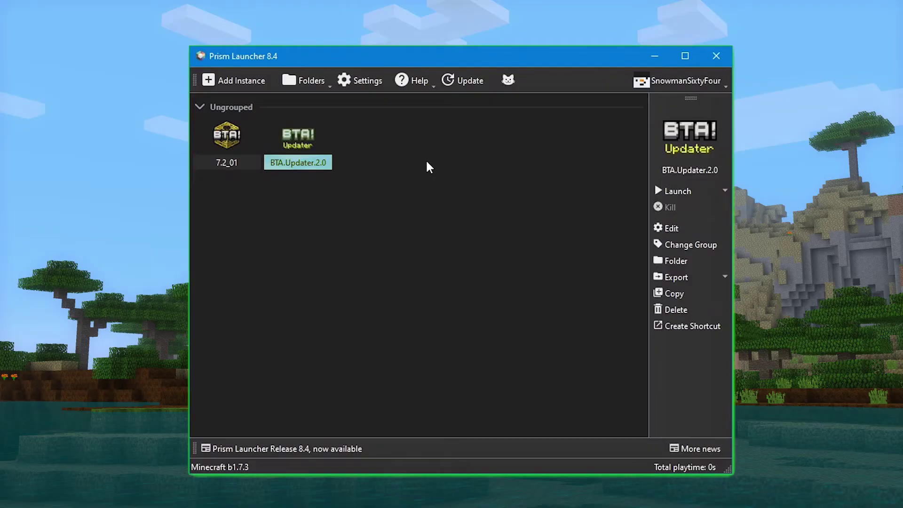
# Step: Assign the 7.2_01 instance to a new group named BTA Instances
pyautogui.click(238, 137)
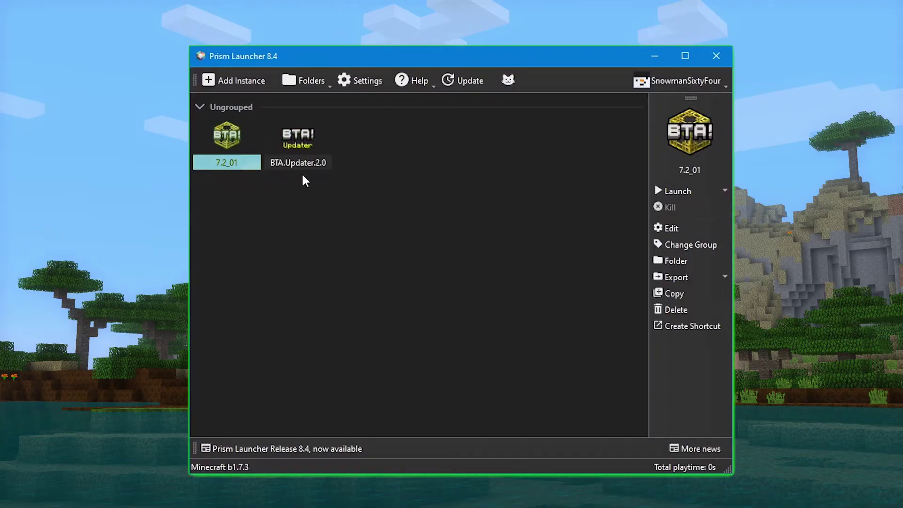
pyautogui.click(301, 150)
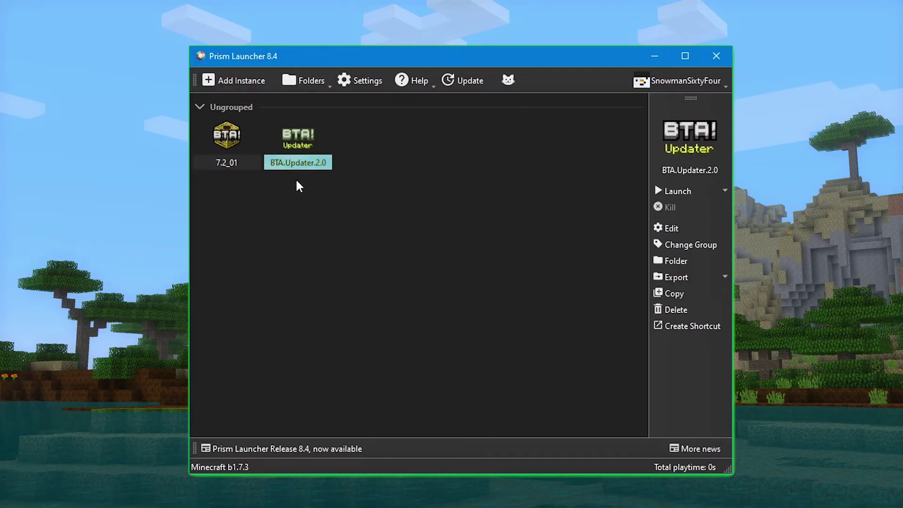
pyautogui.rightClick(231, 134)
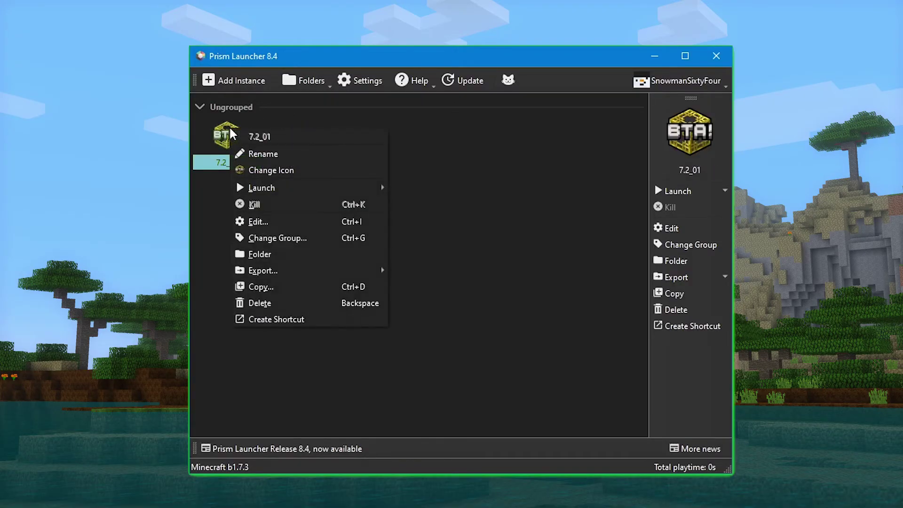
pyautogui.click(297, 238)
pyautogui.write('BTA')
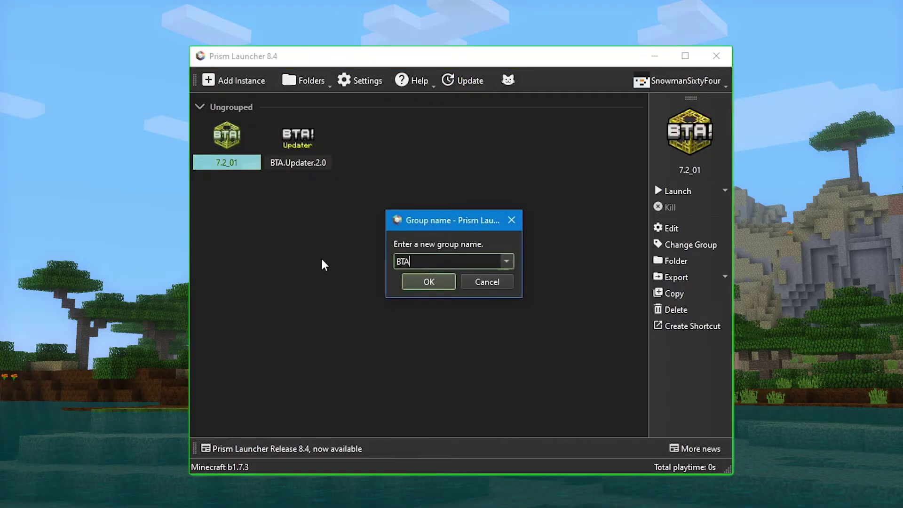
pyautogui.write(' Instances')
pyautogui.press('Return')
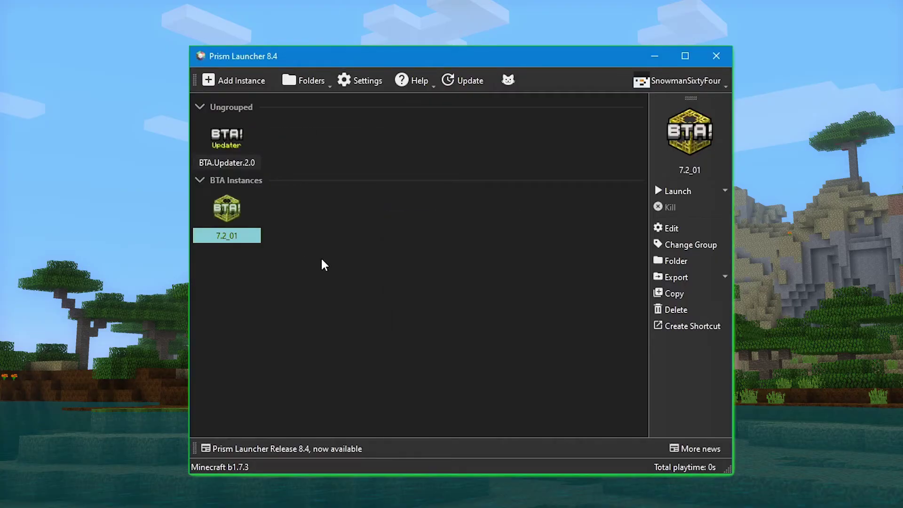
# Step: Assign the BTA.Updater.2.0 instance to a new group named BTA Updater
pyautogui.rightClick(233, 132)
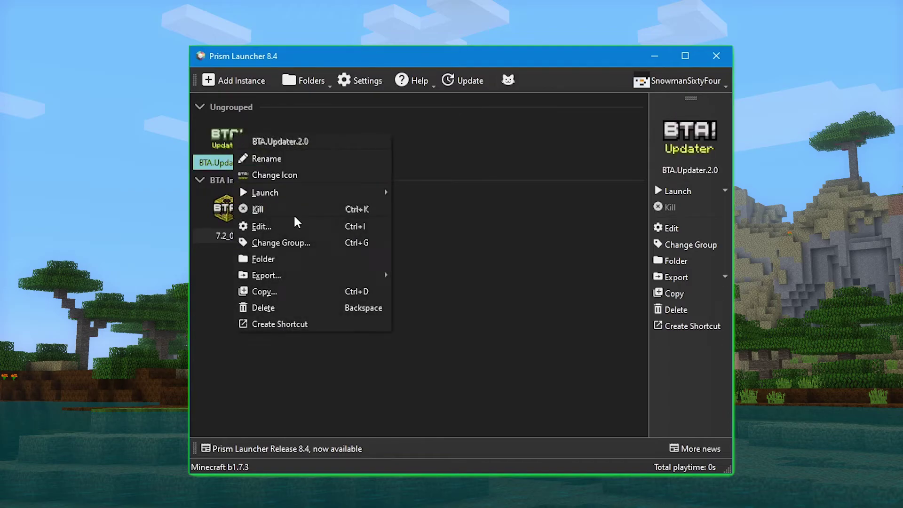
pyautogui.click(299, 237)
pyautogui.write('BTA Updater')
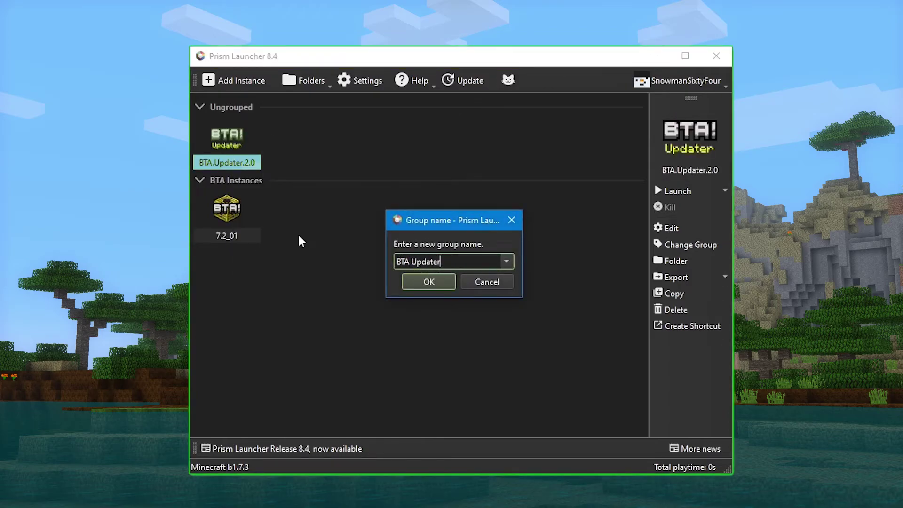
pyautogui.press('Return')
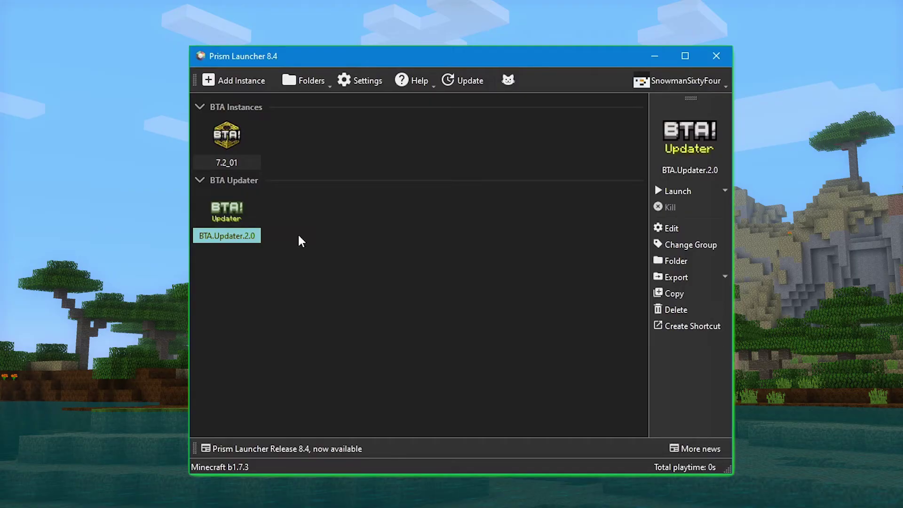
# Step: Launch the 7.2_01 instance to test it, and quit the game from its title screen
pyautogui.click(230, 134)
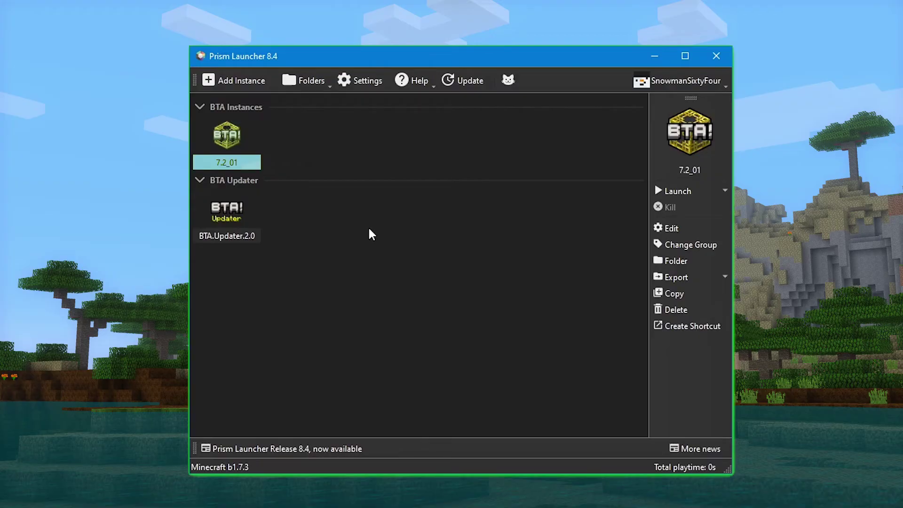
pyautogui.press('Return')
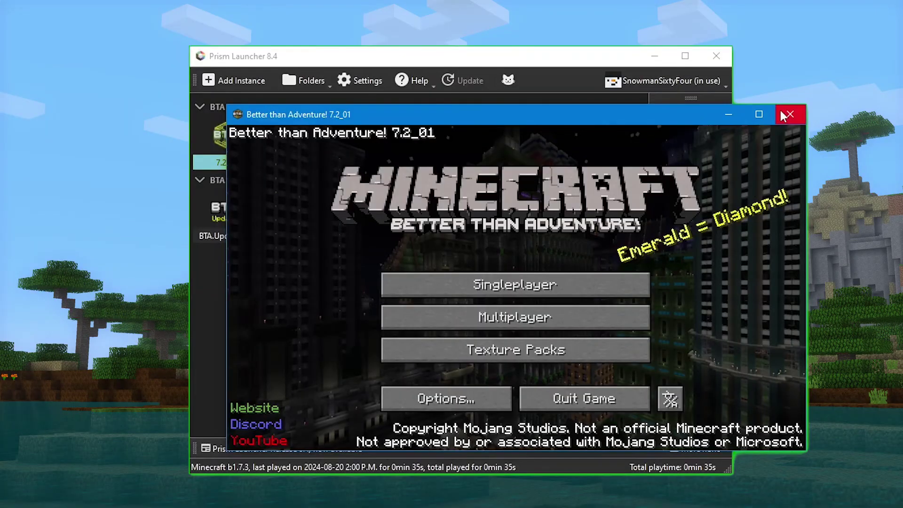
pyautogui.click(557, 428)
# Step: Run the BTA.Updater.2.0 instance with its console window moved clear of the launcher, and close the console once the process has exited
pyautogui.click(234, 209)
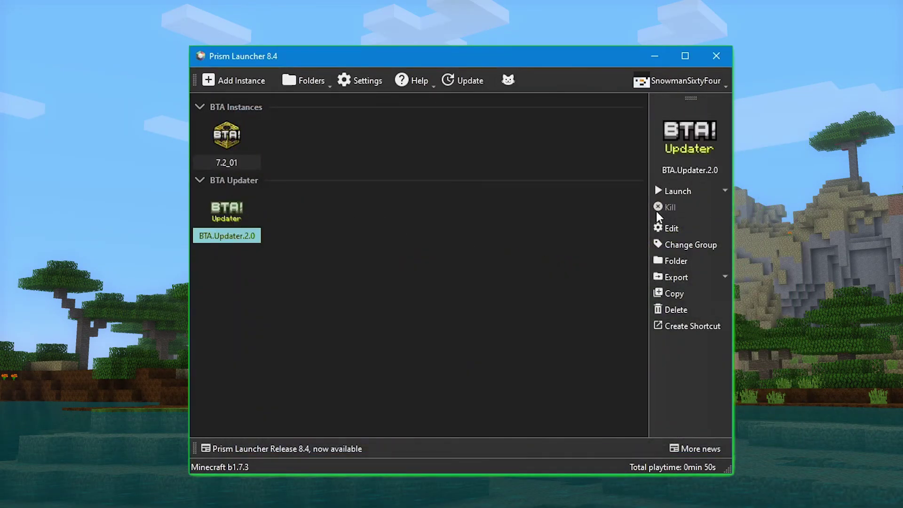
pyautogui.click(682, 192)
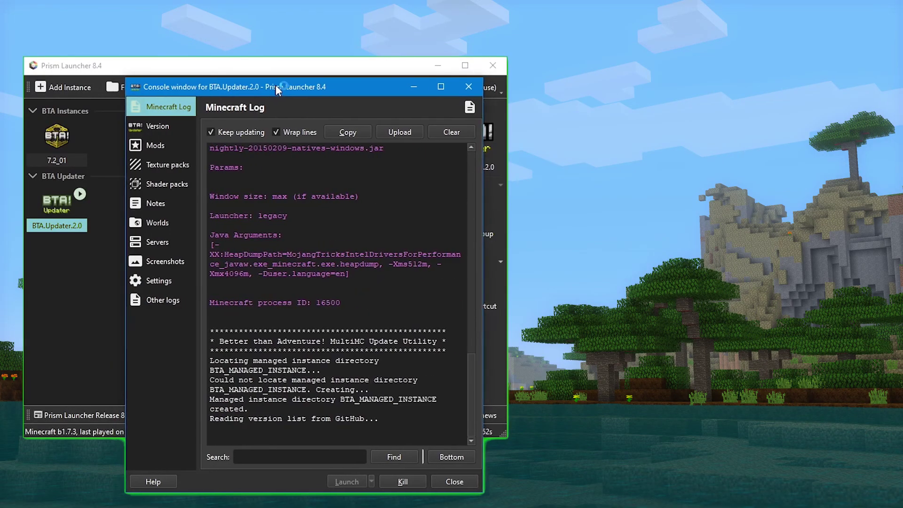
pyautogui.moveTo(273, 84); pyautogui.dragTo(684, 38)
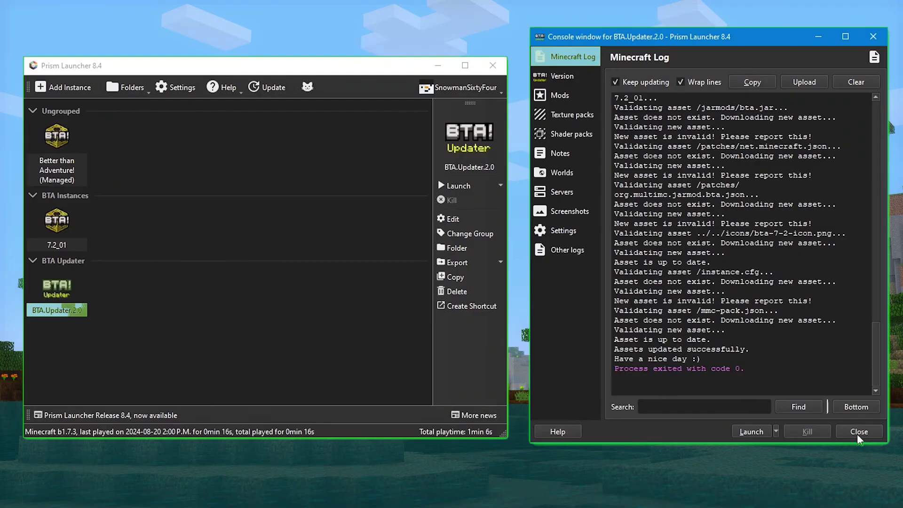
pyautogui.click(857, 433)
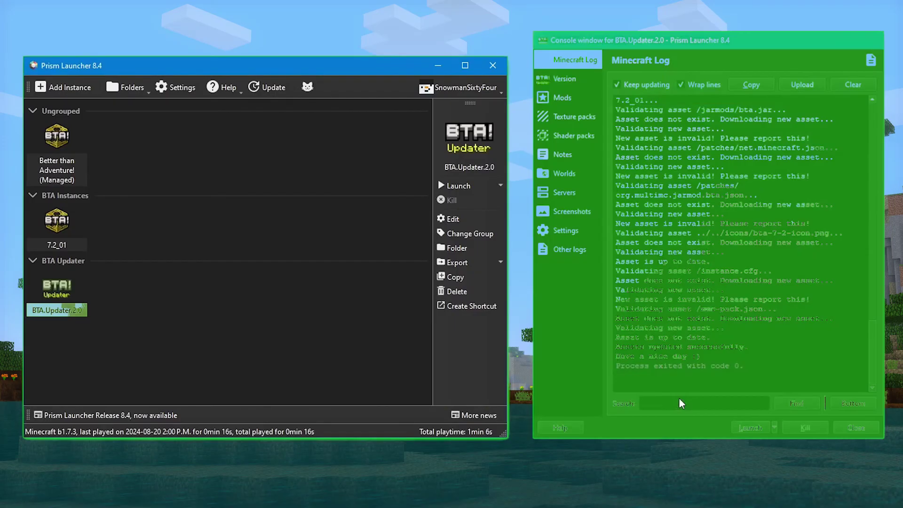
# Step: Assign the Better than Adventure! (Managed) instance to the existing BTA Updater group
pyautogui.click(57, 142)
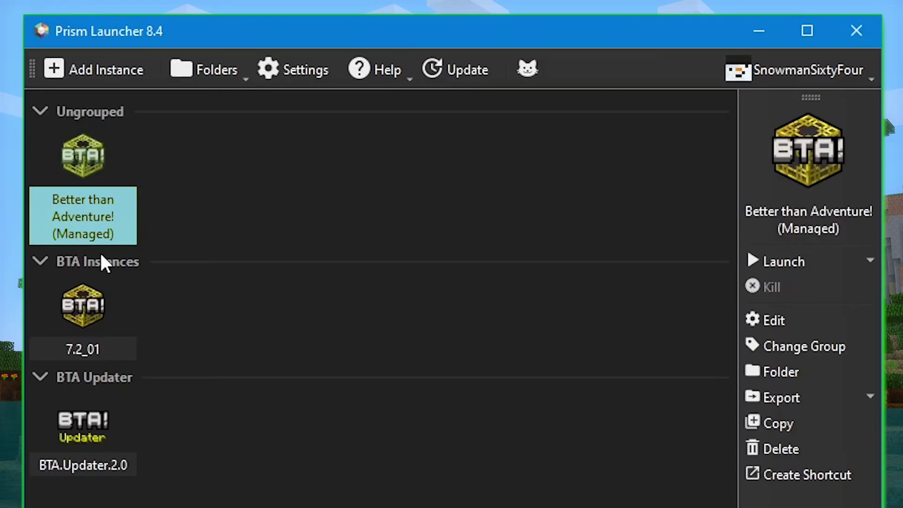
pyautogui.rightClick(86, 153)
pyautogui.click(242, 329)
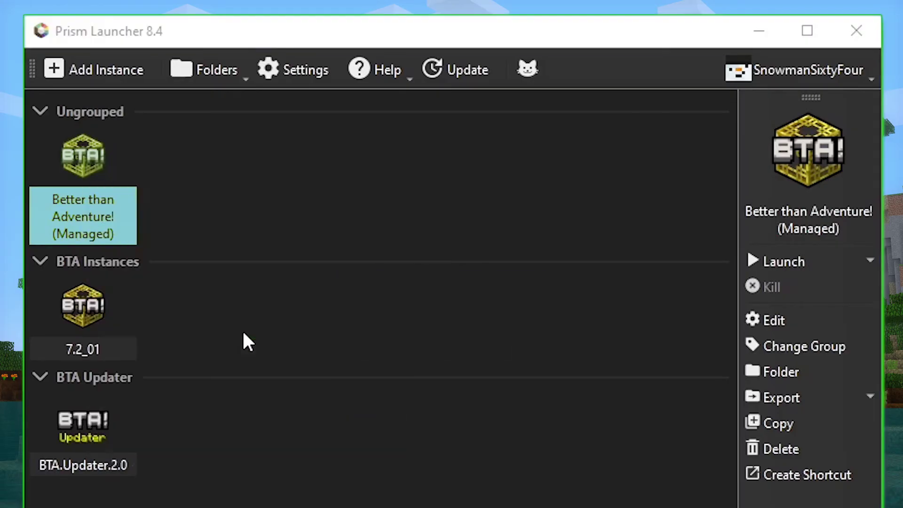
pyautogui.click(523, 357)
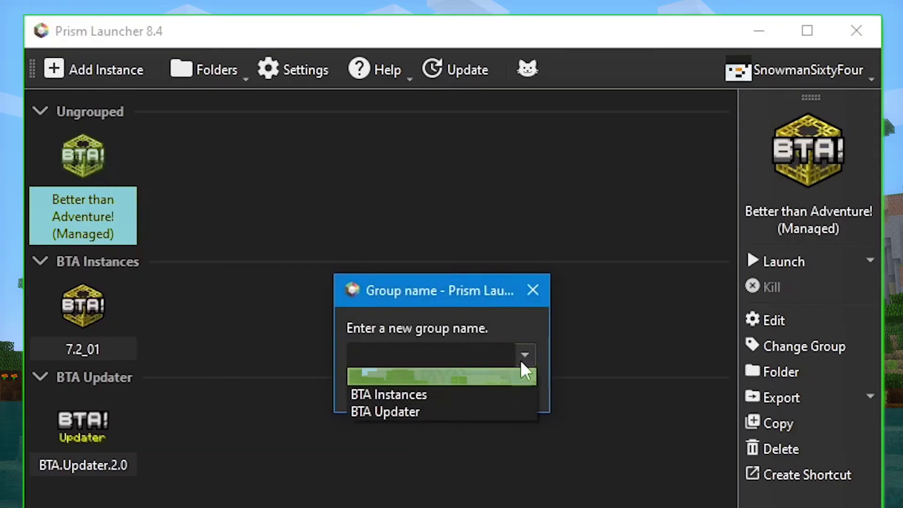
pyautogui.click(395, 412)
pyautogui.click(387, 390)
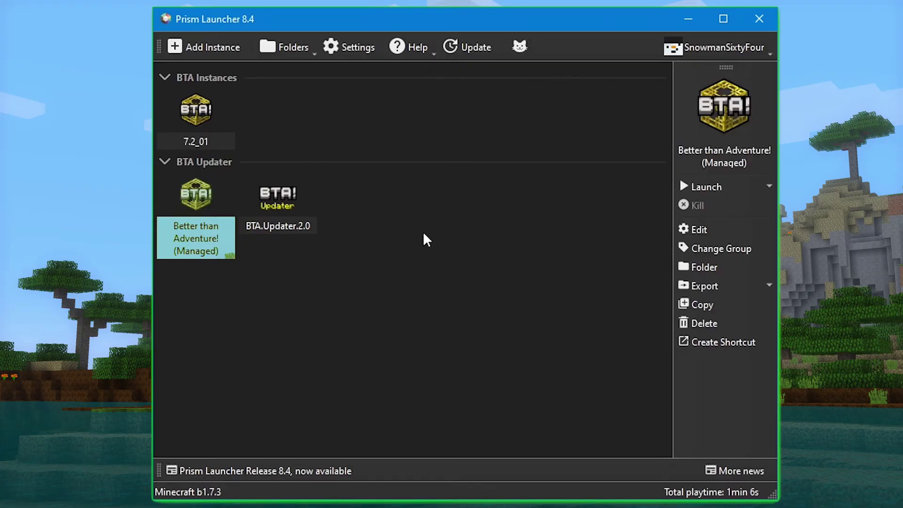
# Step: Switch to the browser to review the recent download history and the Better than Adventure downloads page, and put the browser away
pyautogui.click(203, 141)
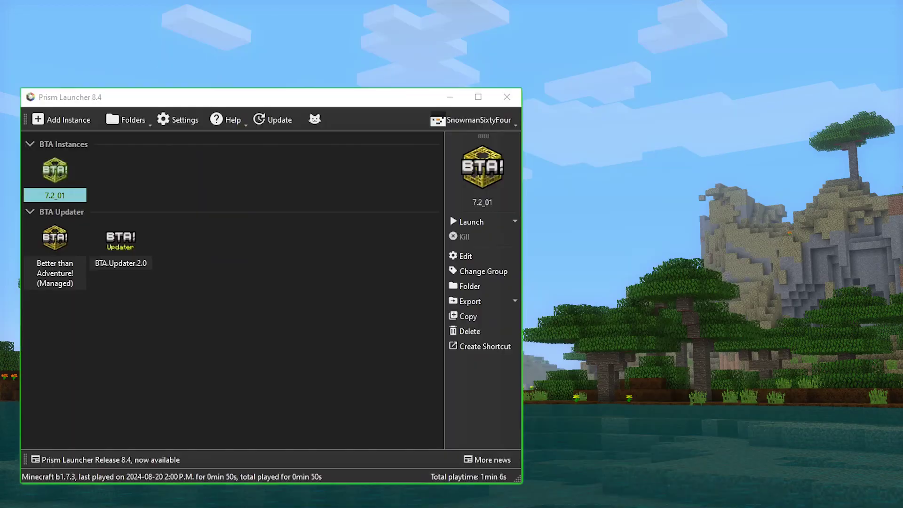
pyautogui.hotkey('alt', 'Tab')
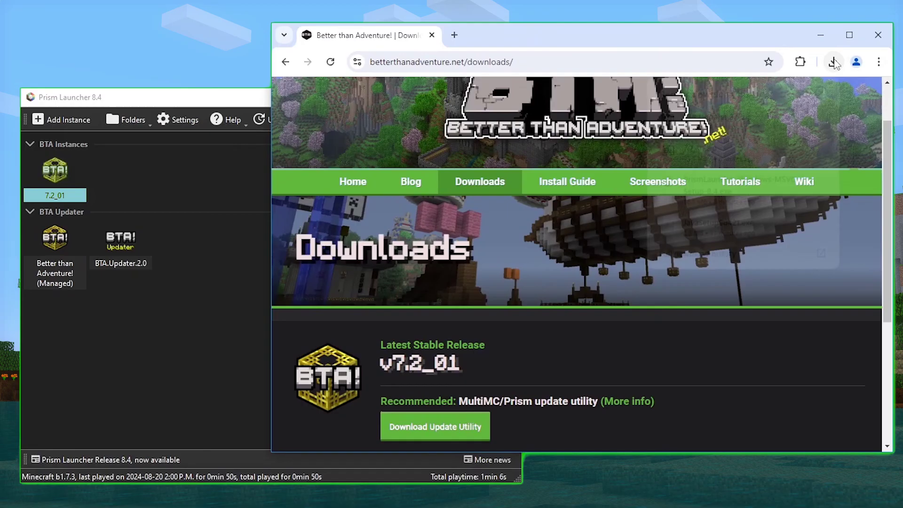
pyautogui.click(833, 61)
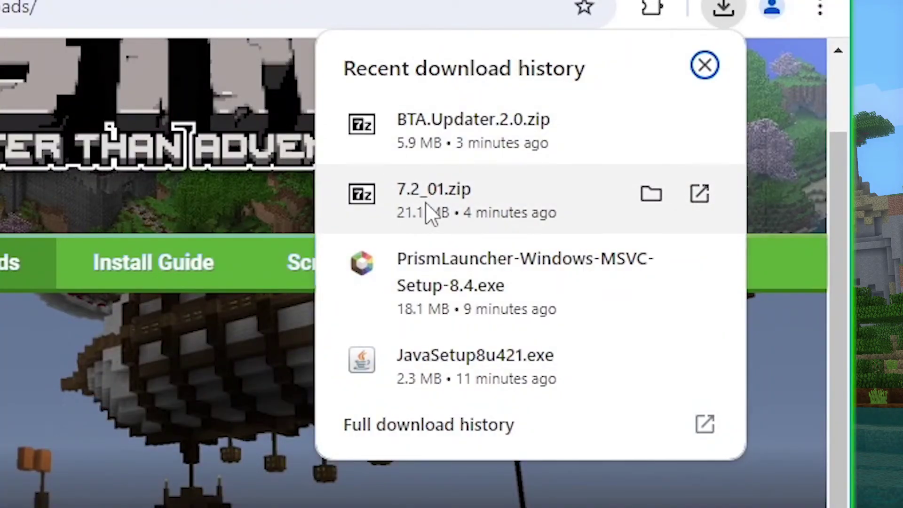
pyautogui.click(156, 434)
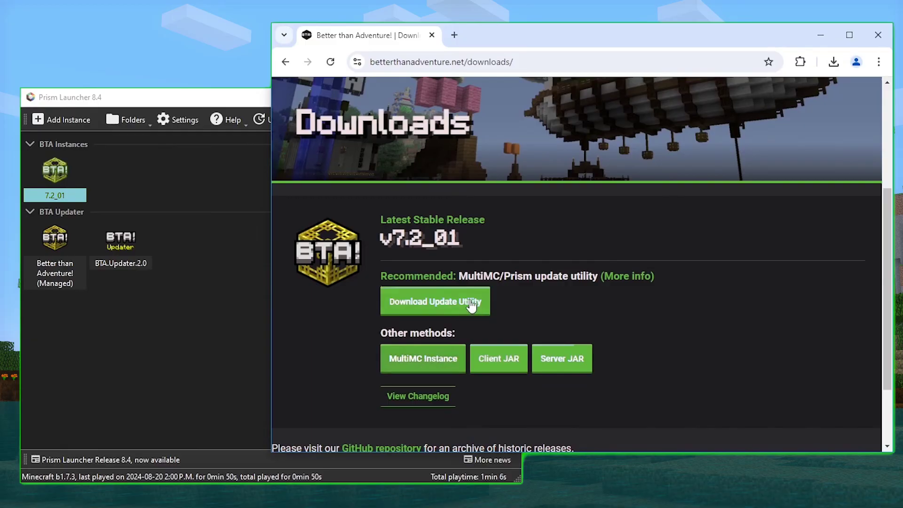
pyautogui.click(867, 46)
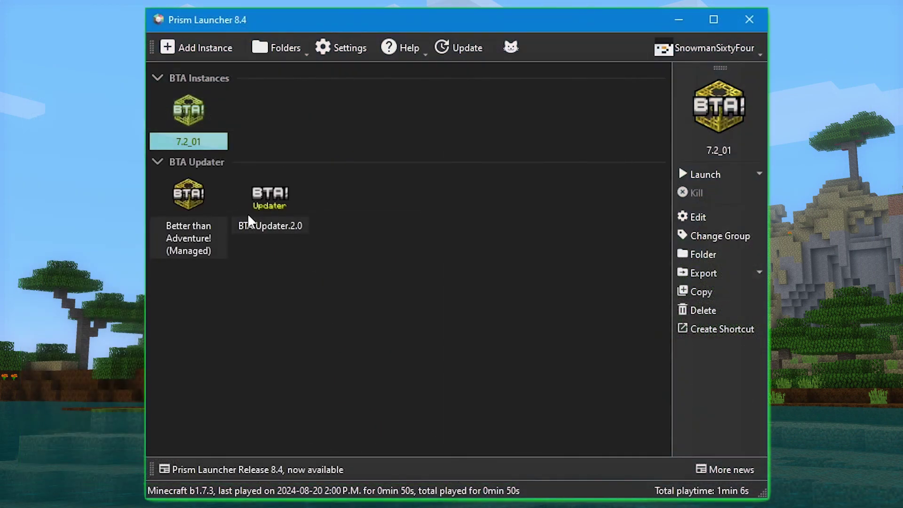
# Step: Launch the Better than Adventure! (Managed) instance to test it, and quit the game from its title screen
pyautogui.click(125, 245)
pyautogui.click(198, 203)
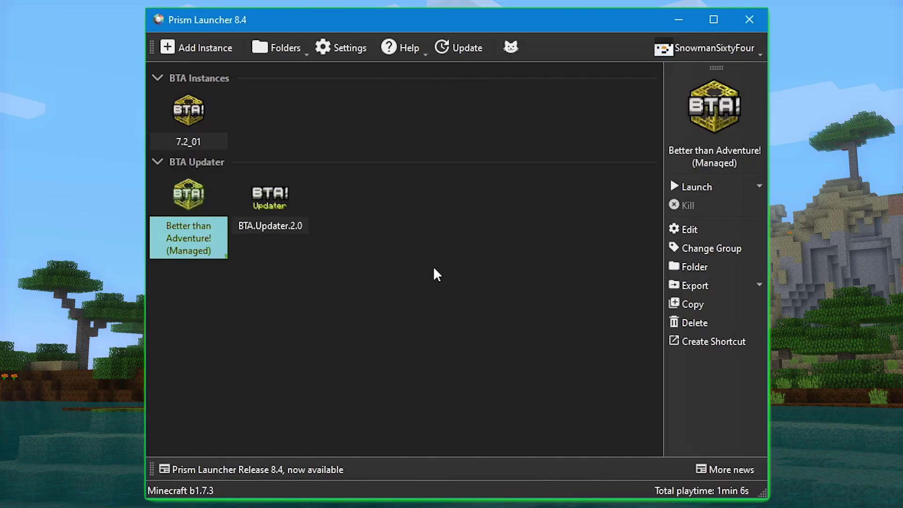
pyautogui.press('Return')
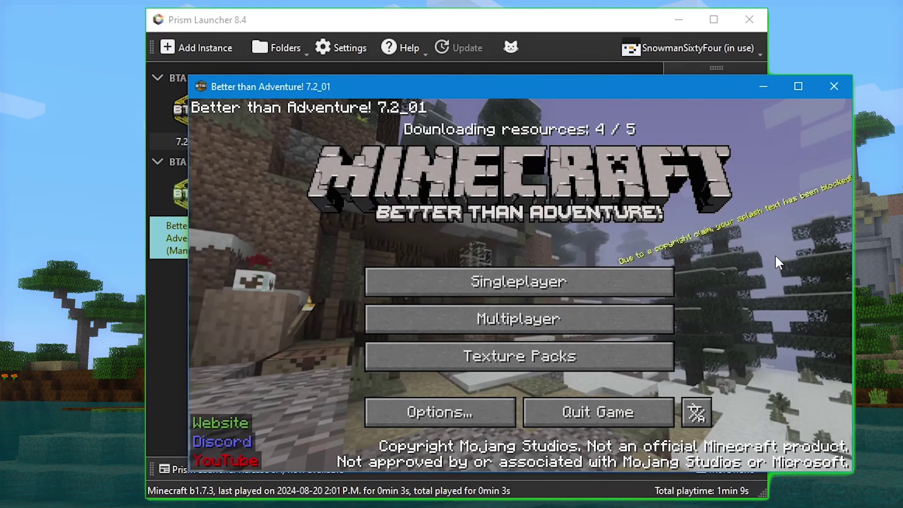
pyautogui.click(612, 416)
# Step: Select the BTA.Updater.2.0 instance and turn on the cat picture behind the instance list
pyautogui.click(281, 208)
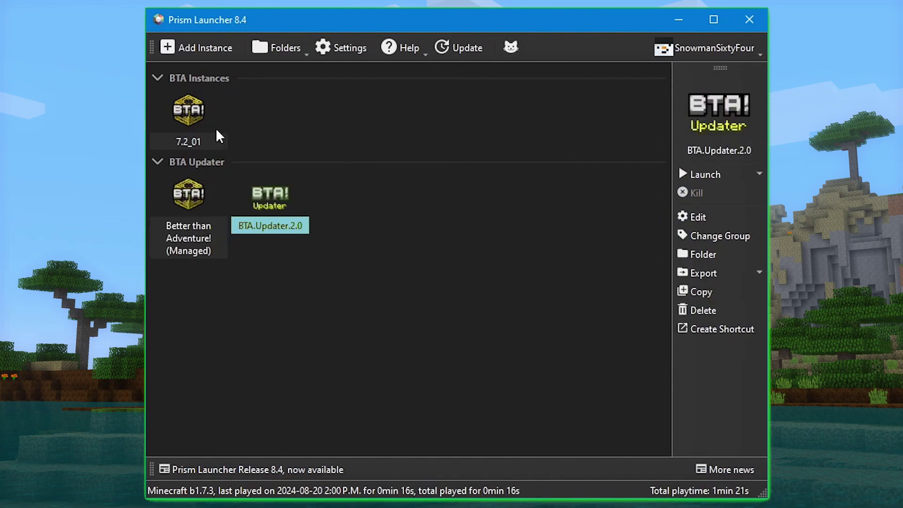
pyautogui.click(191, 196)
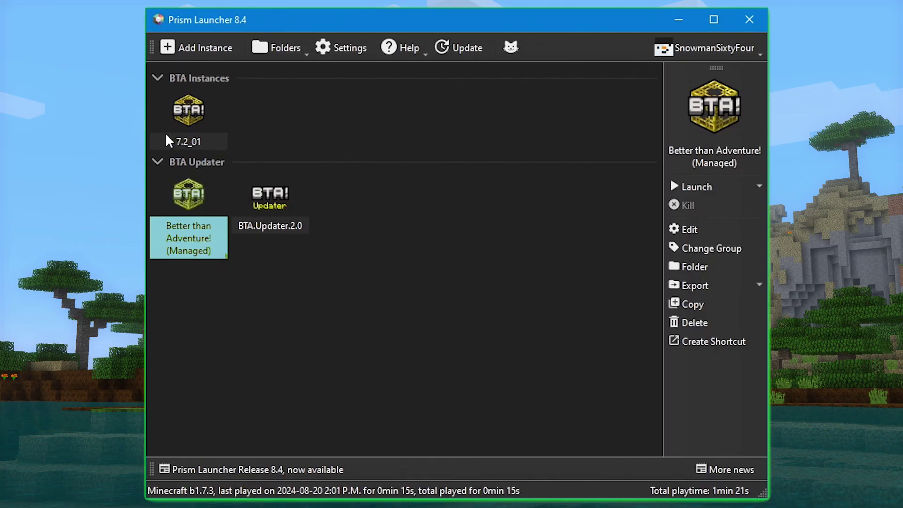
pyautogui.click(275, 211)
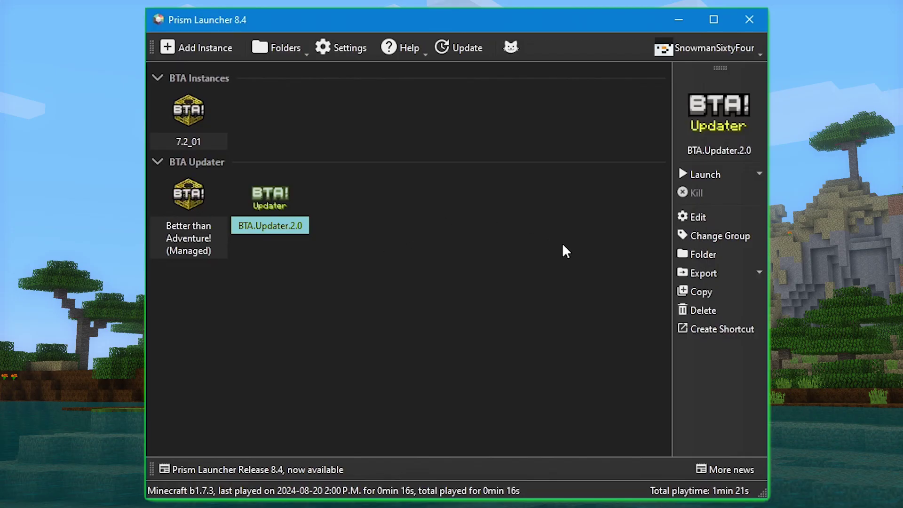
pyautogui.click(512, 46)
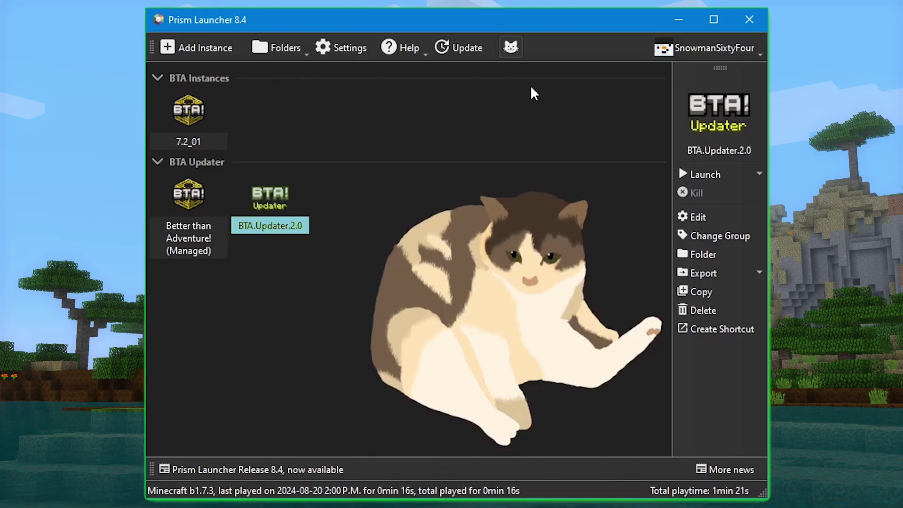